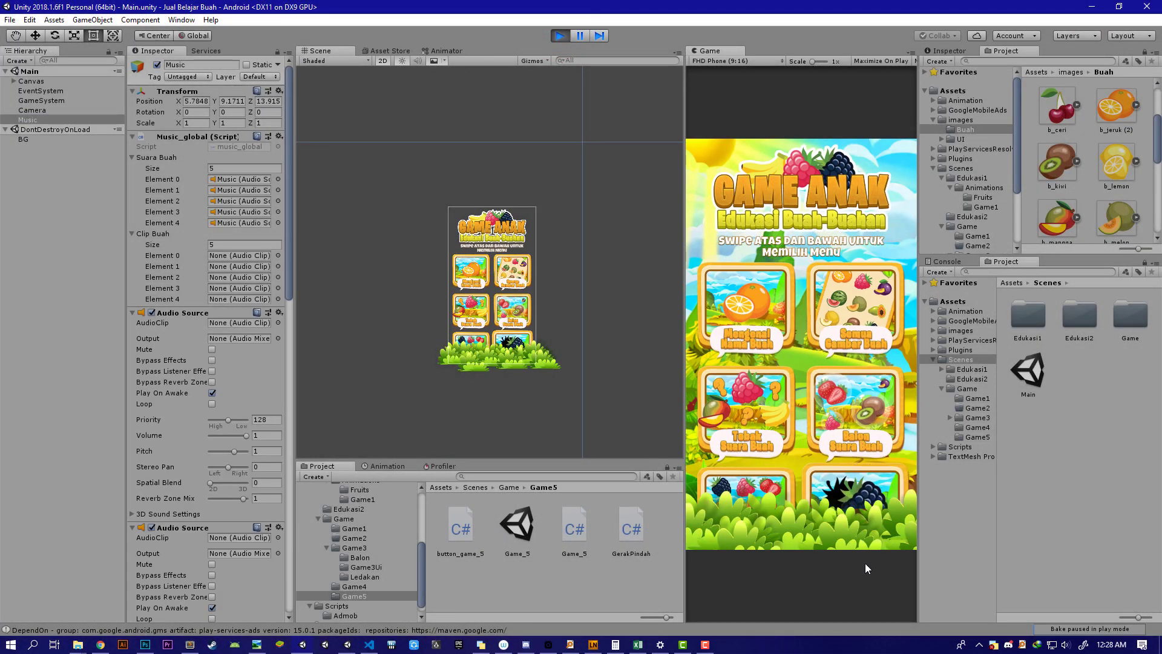
Scroll the running game menu to reveal the lower cards, then select the Music object
left_click_drag(849, 371, 889, 557)
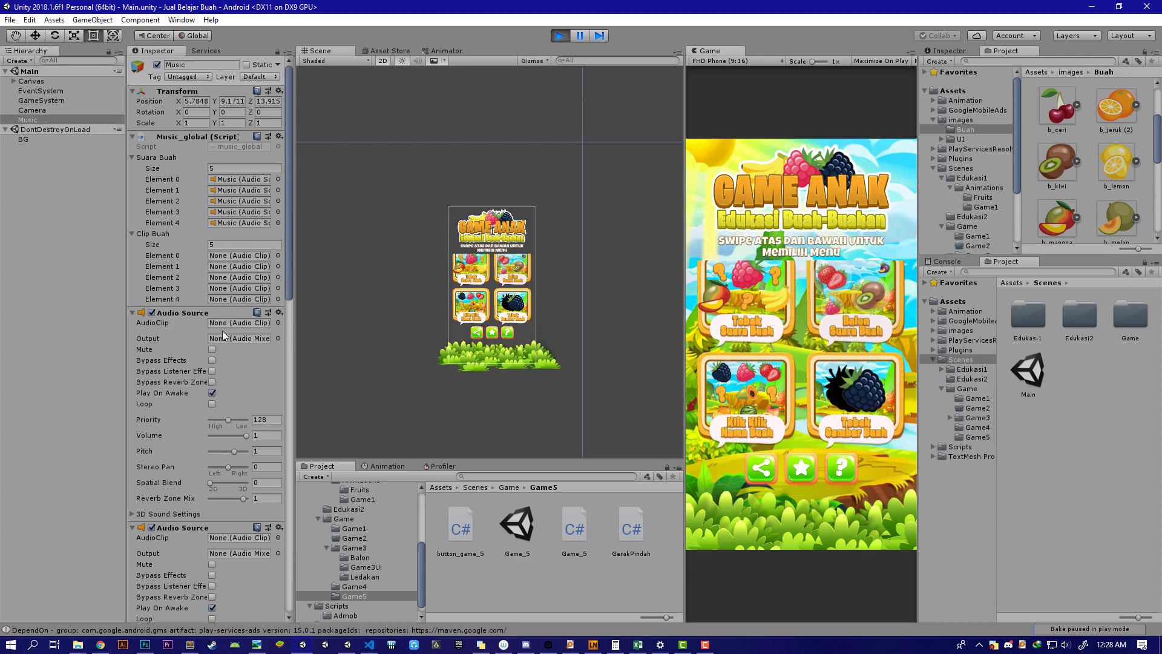
left_click(35, 121)
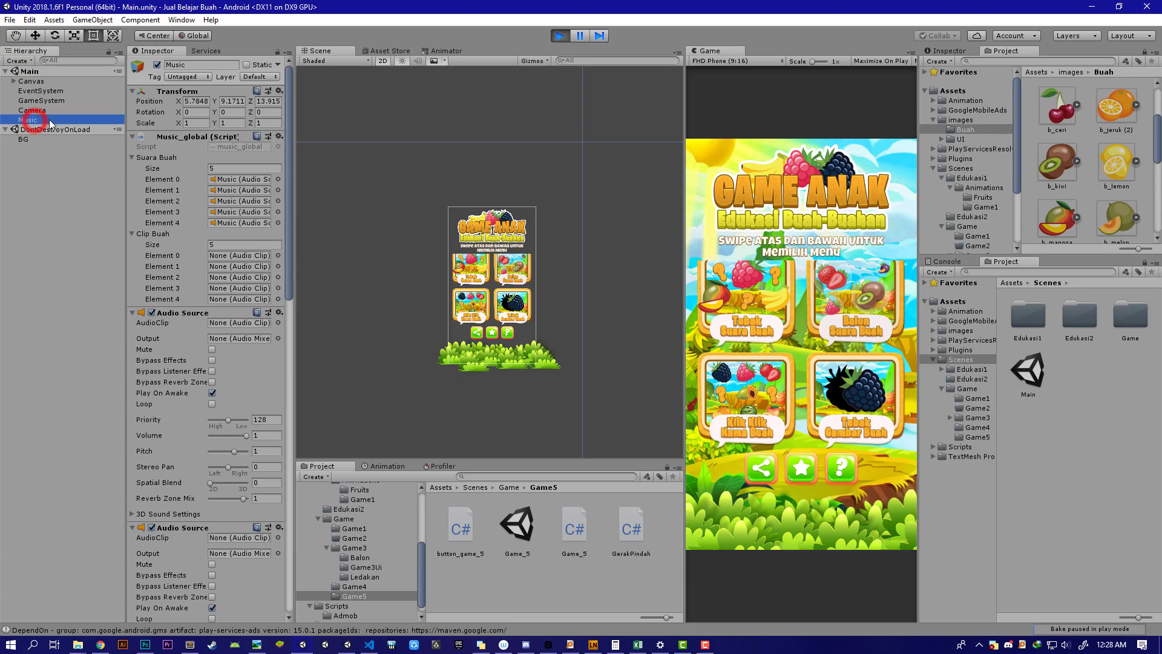
Stop play mode and attach a new Music_Singleton script to the Music object
left_click(560, 36)
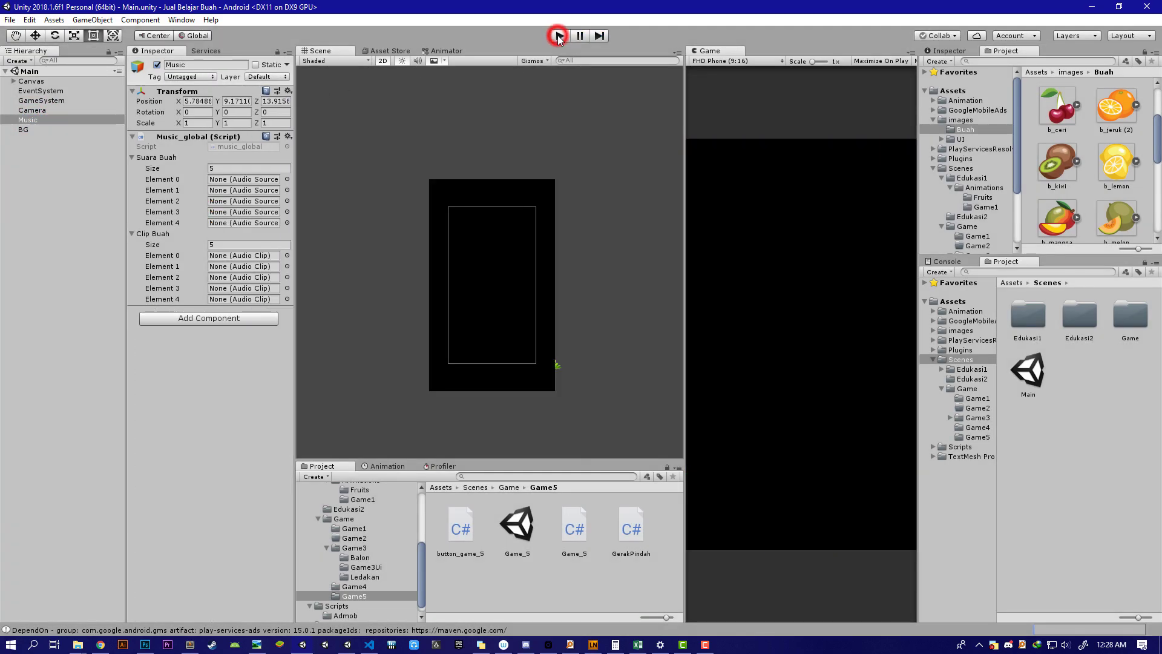
left_click(41, 121)
left_click(179, 318)
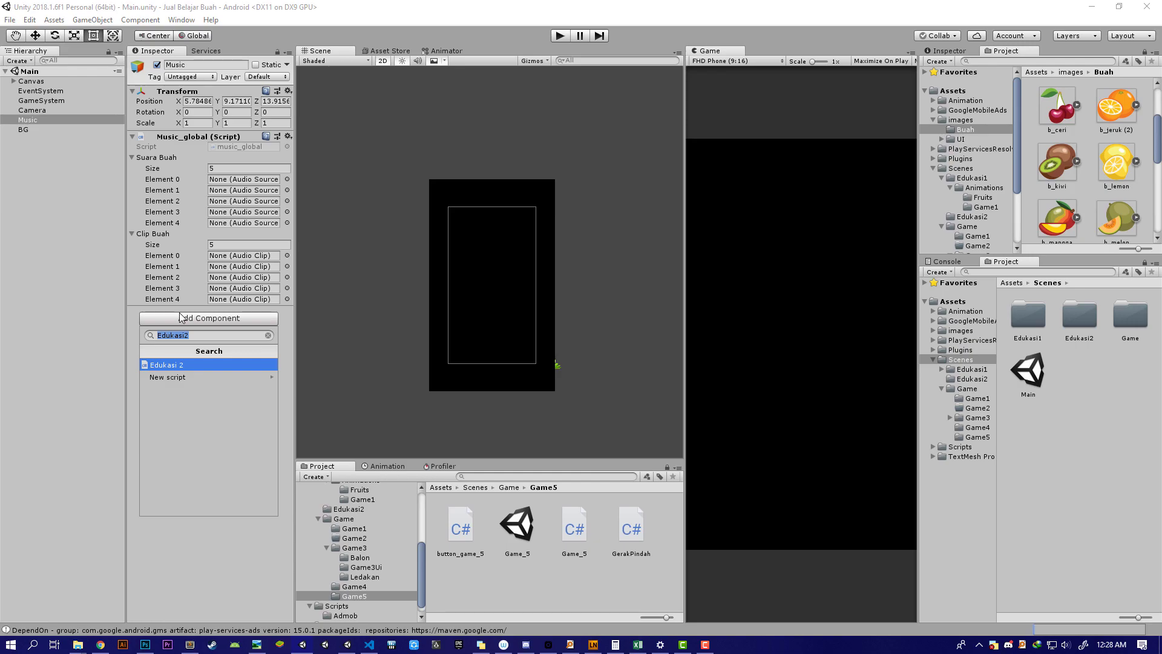
type("Music_")
type("Singleton")
key("Return")
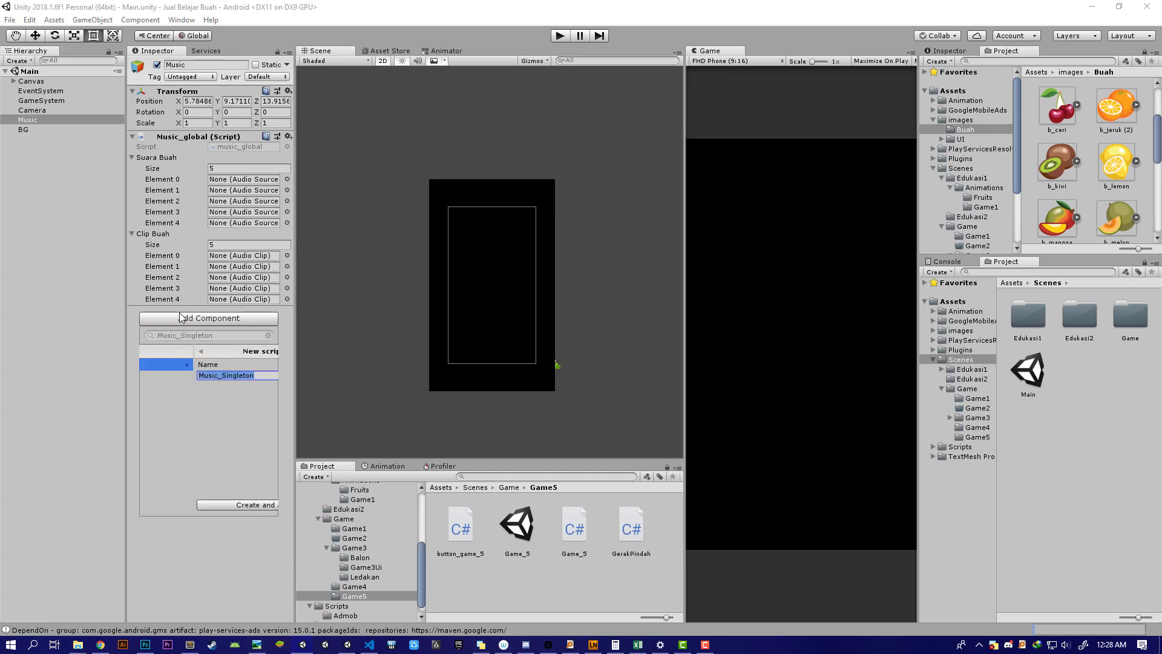
key("Return")
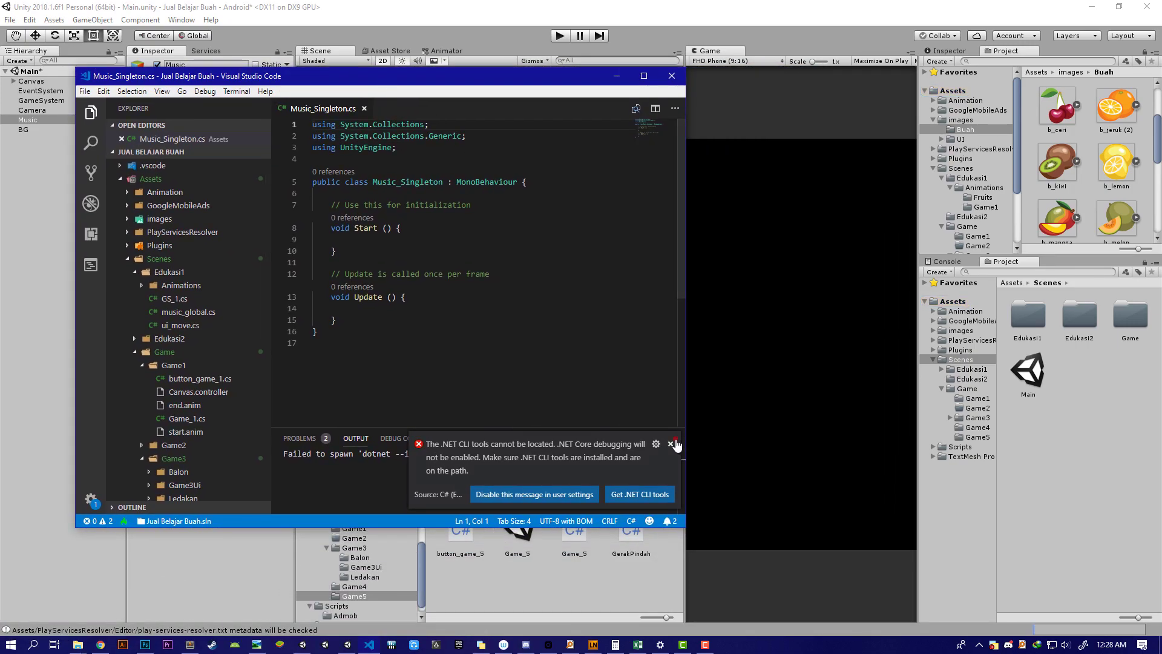
Dismiss the .NET notification and Output panel, then delete the default Start and Update methods
left_click(670, 444)
left_click(678, 438)
left_click(493, 366)
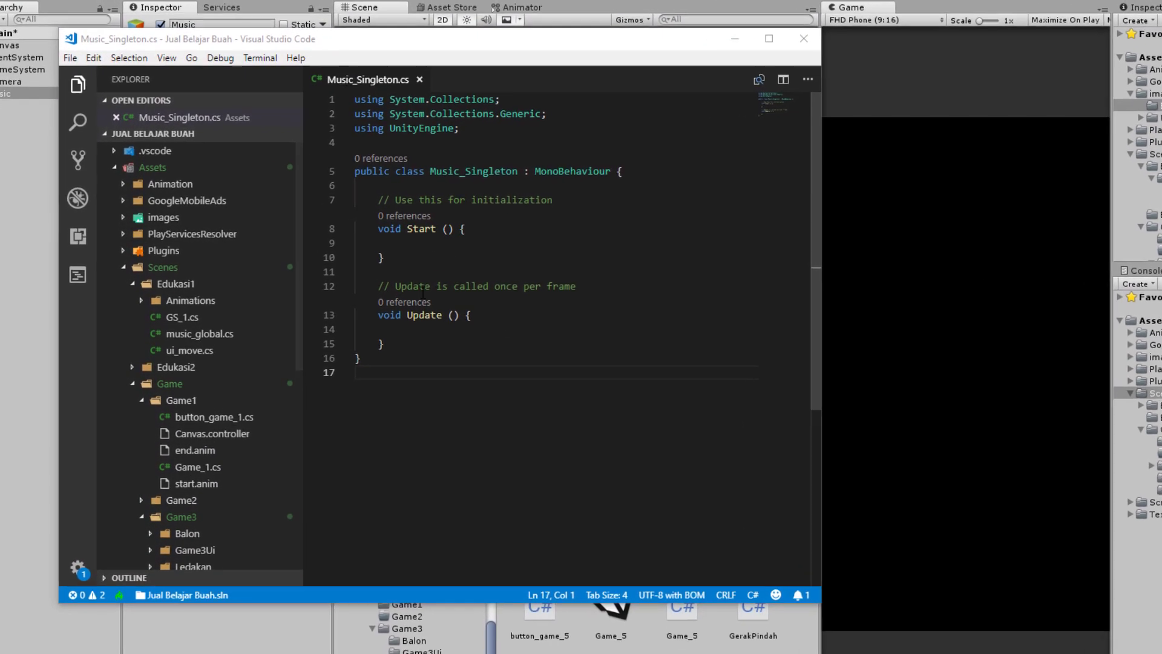
left_click(535, 339)
left_click(412, 341)
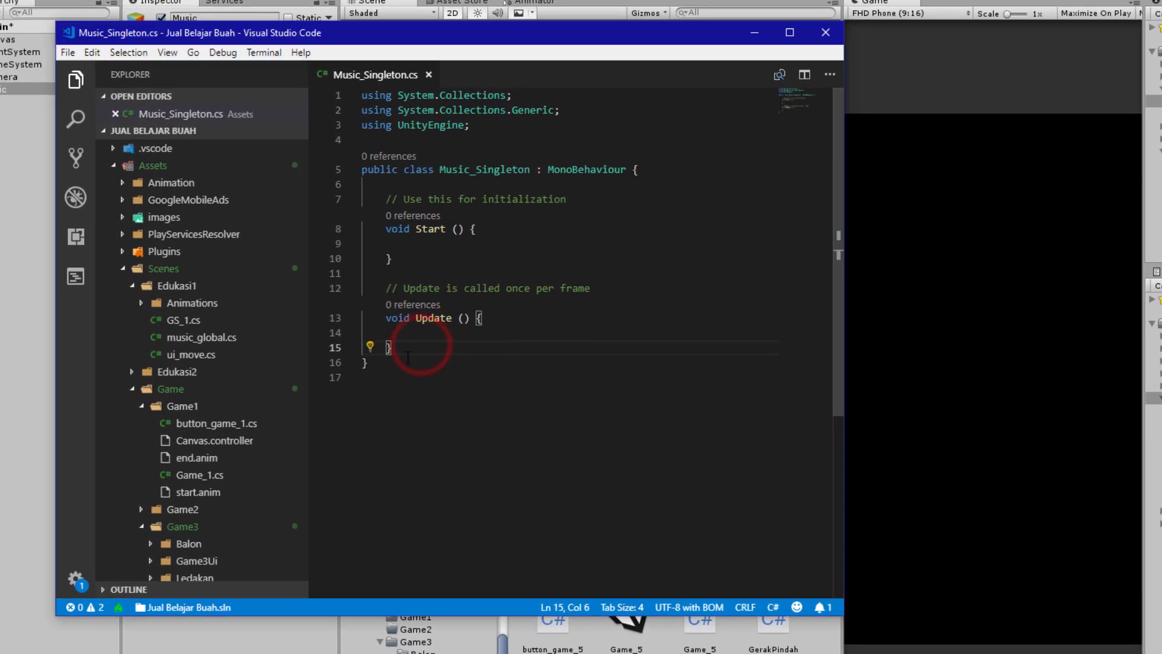
left_click_drag(401, 348, 667, 185)
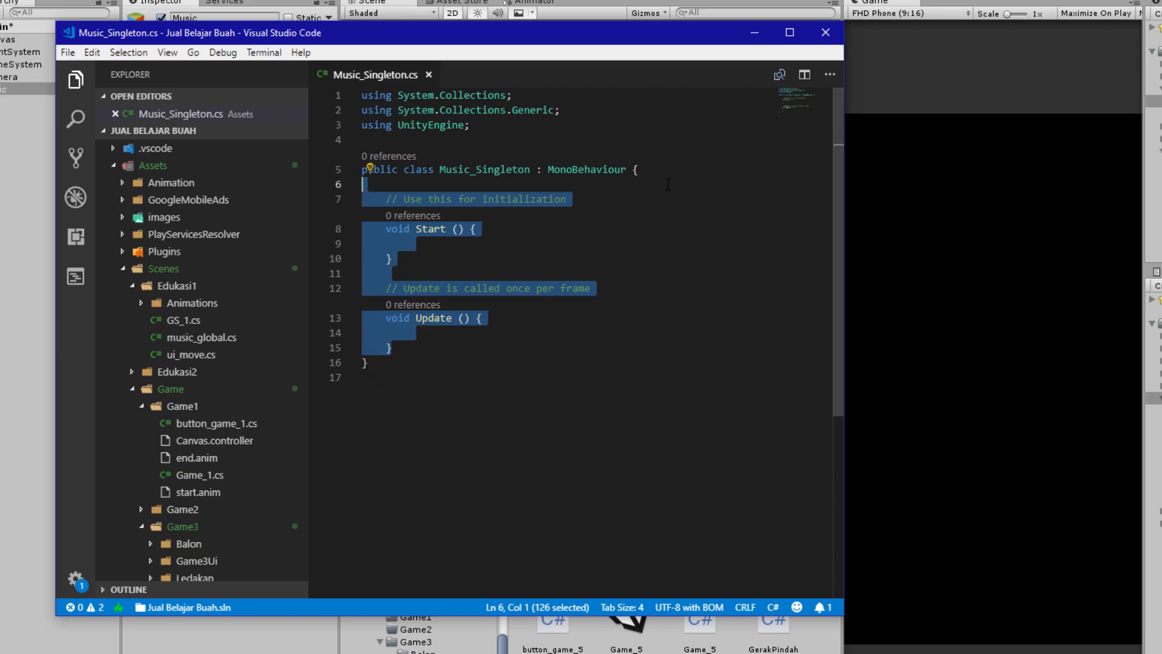
key("Delete")
Add the line 'private static Music_Singleton _instance = null;' inside the class
key("Return")
key("Return")
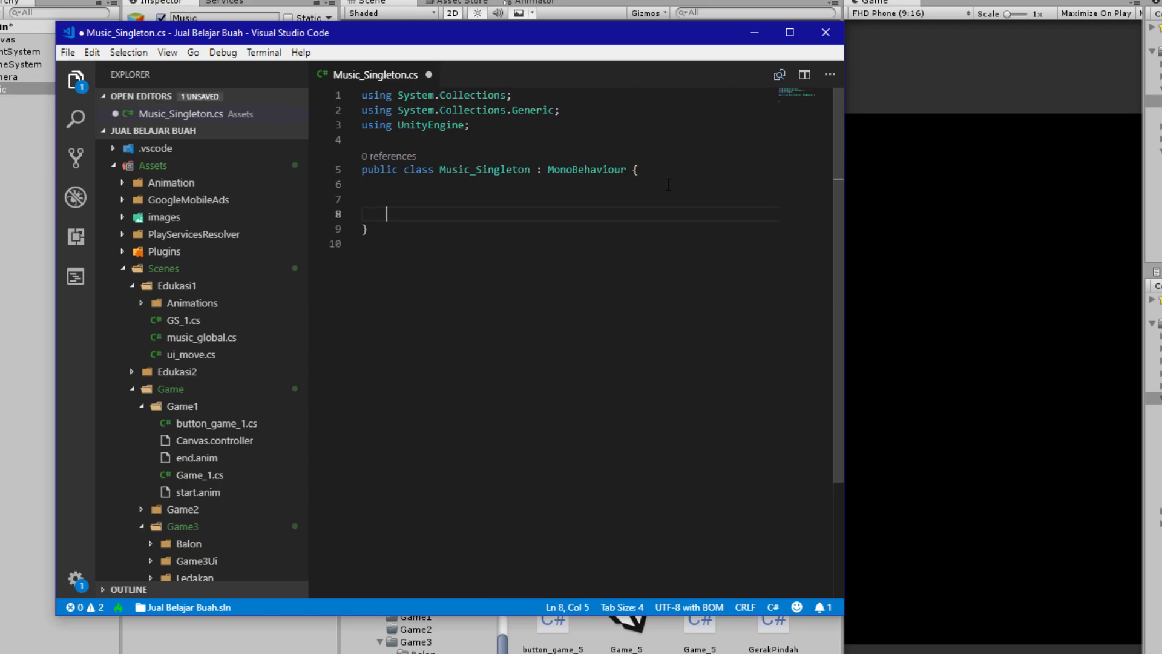
key("Return")
type("private ")
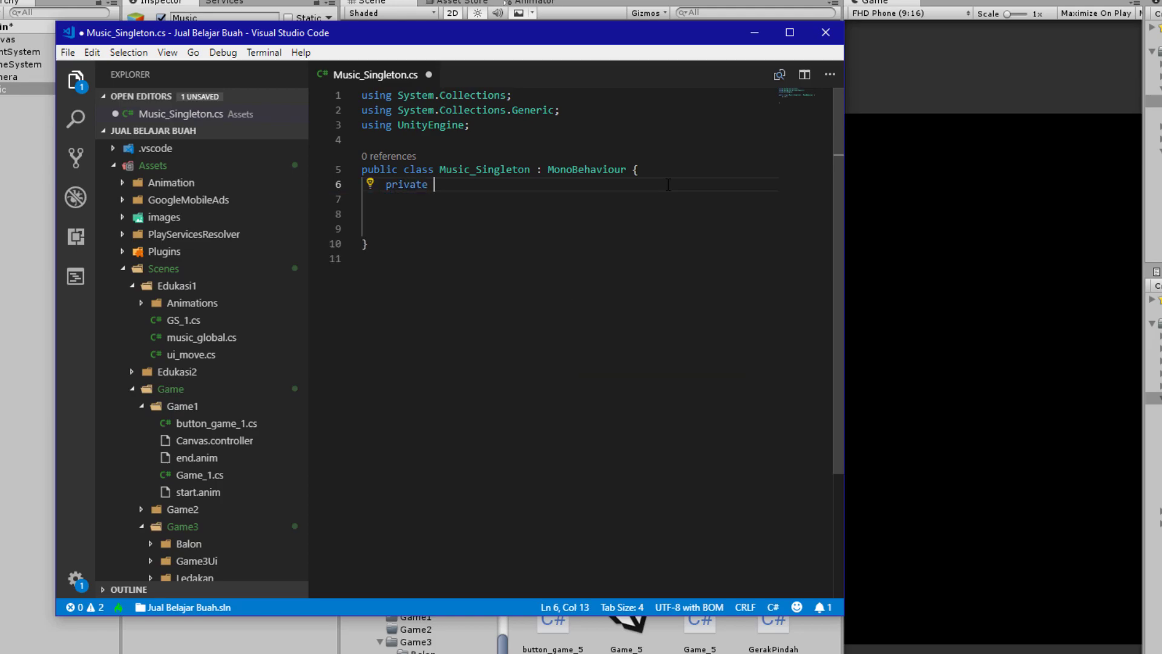
type("stat")
key("Tab")
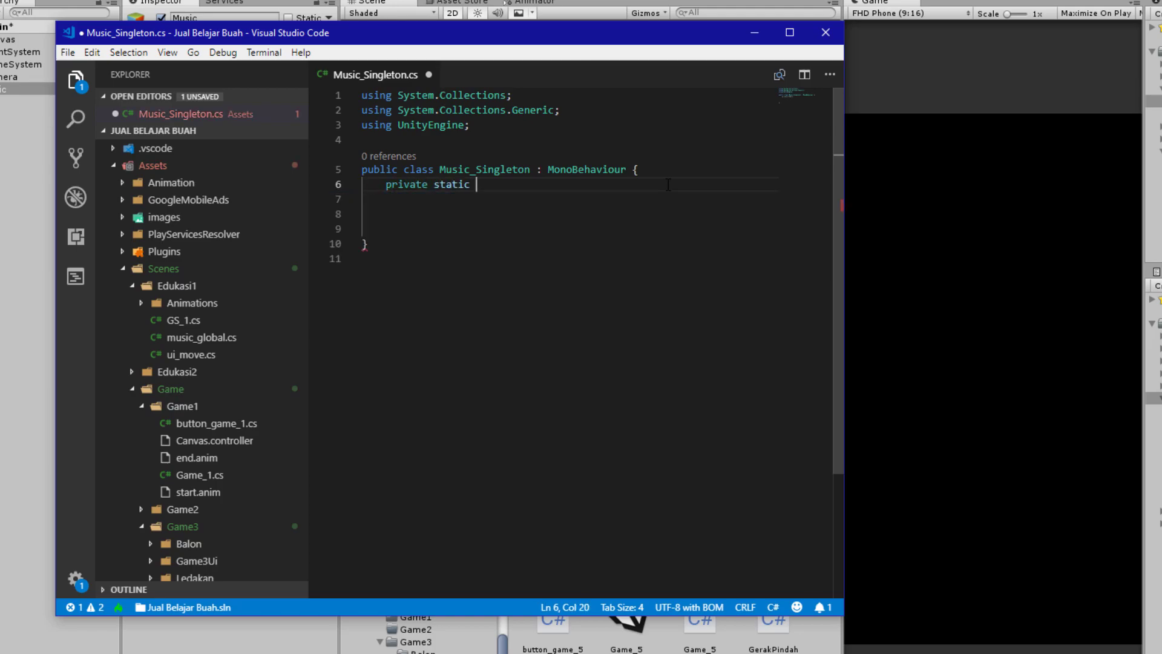
left_click_drag(531, 171, 440, 170)
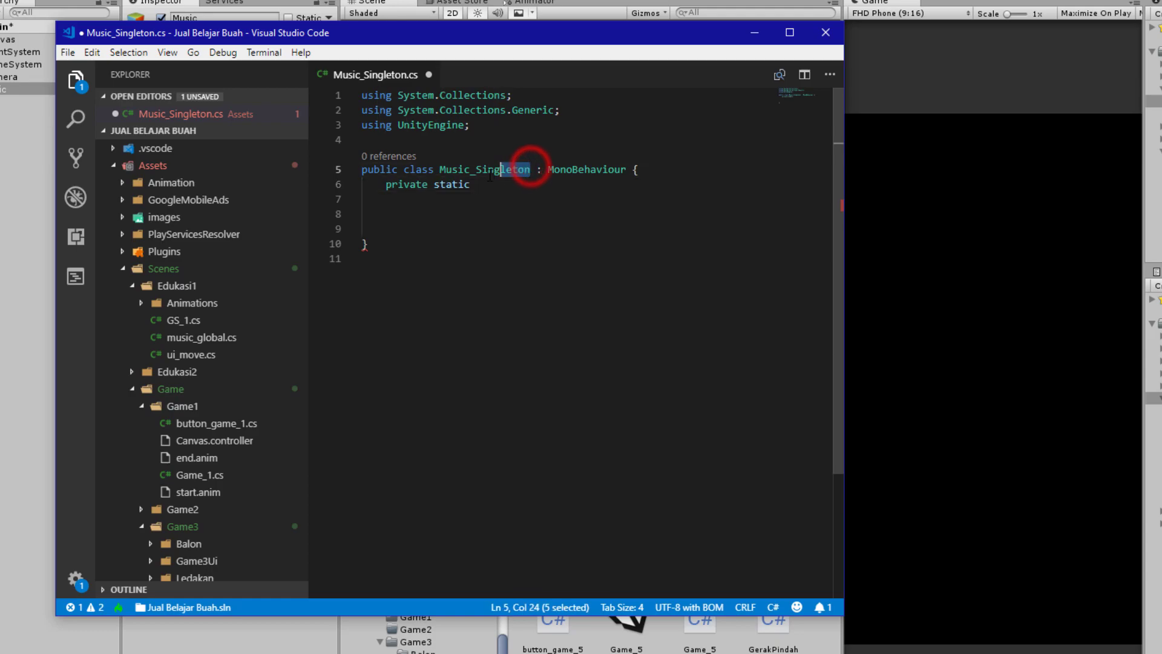
key("ctrl+c")
left_click(493, 186)
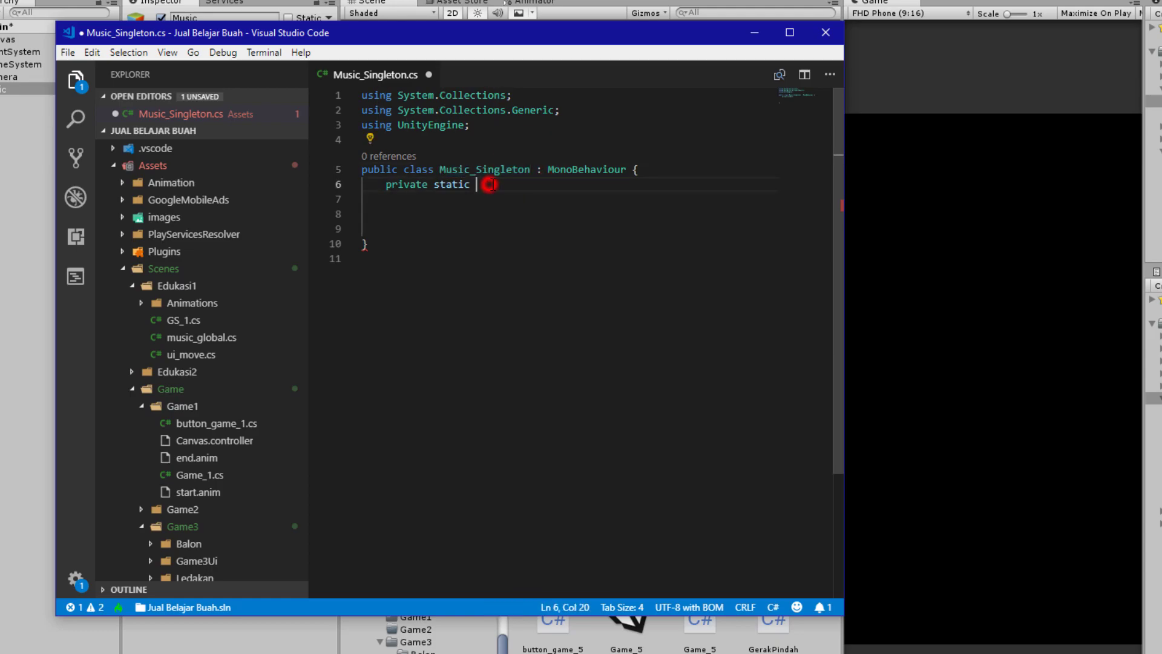
key("ctrl+v")
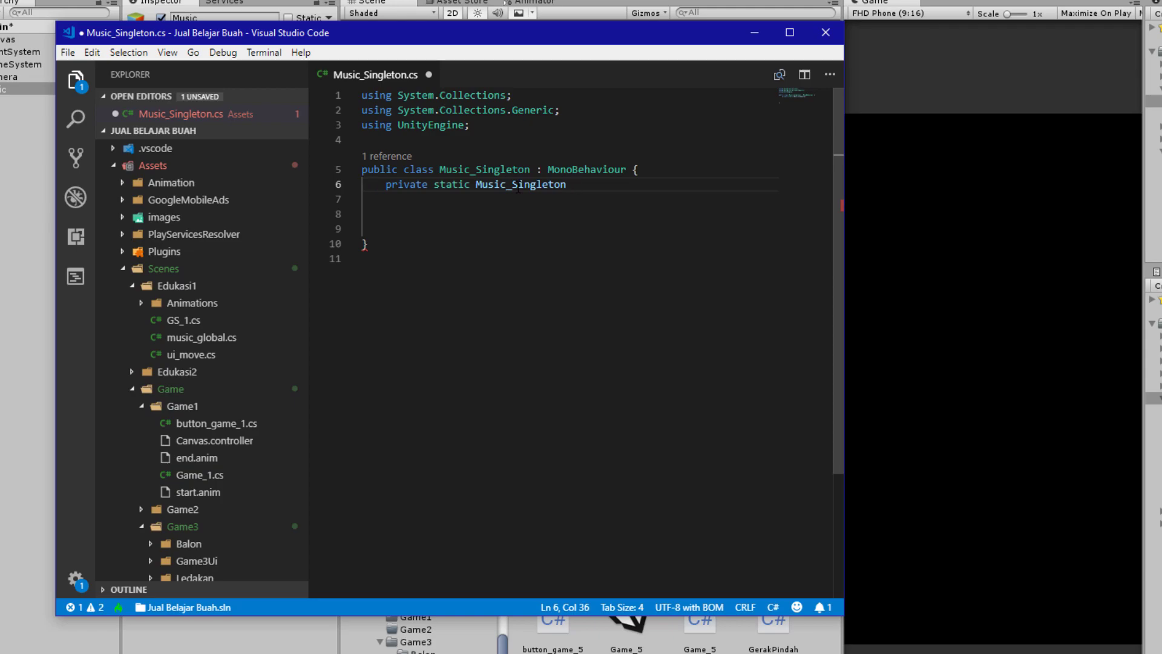
type("_insta")
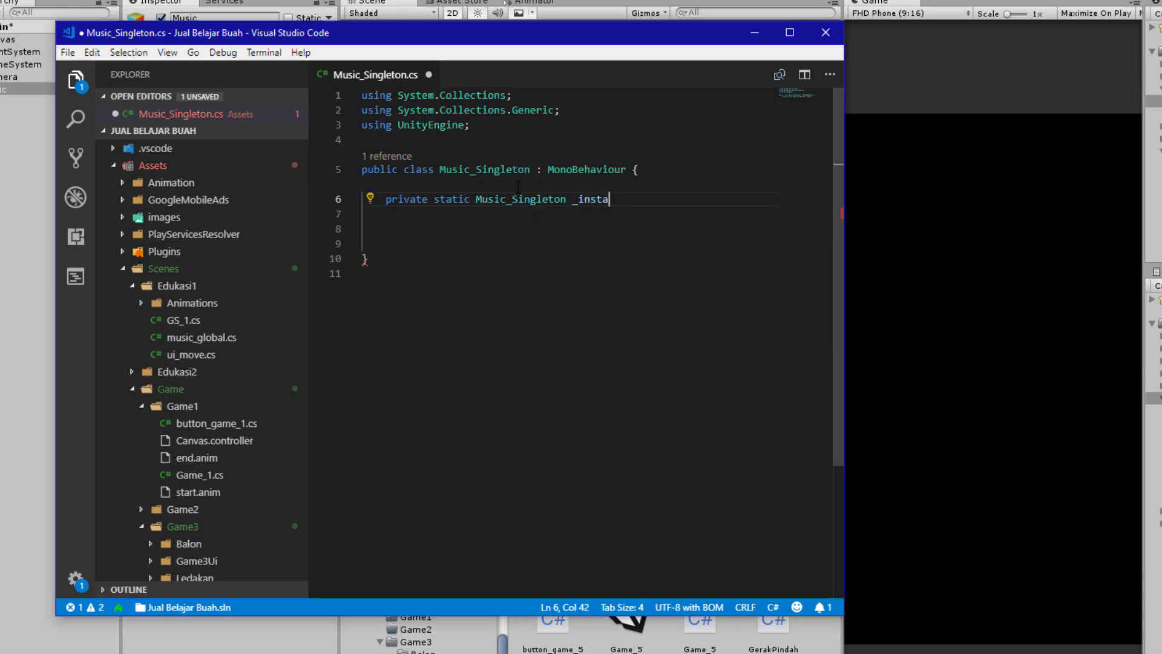
type("nce = nul")
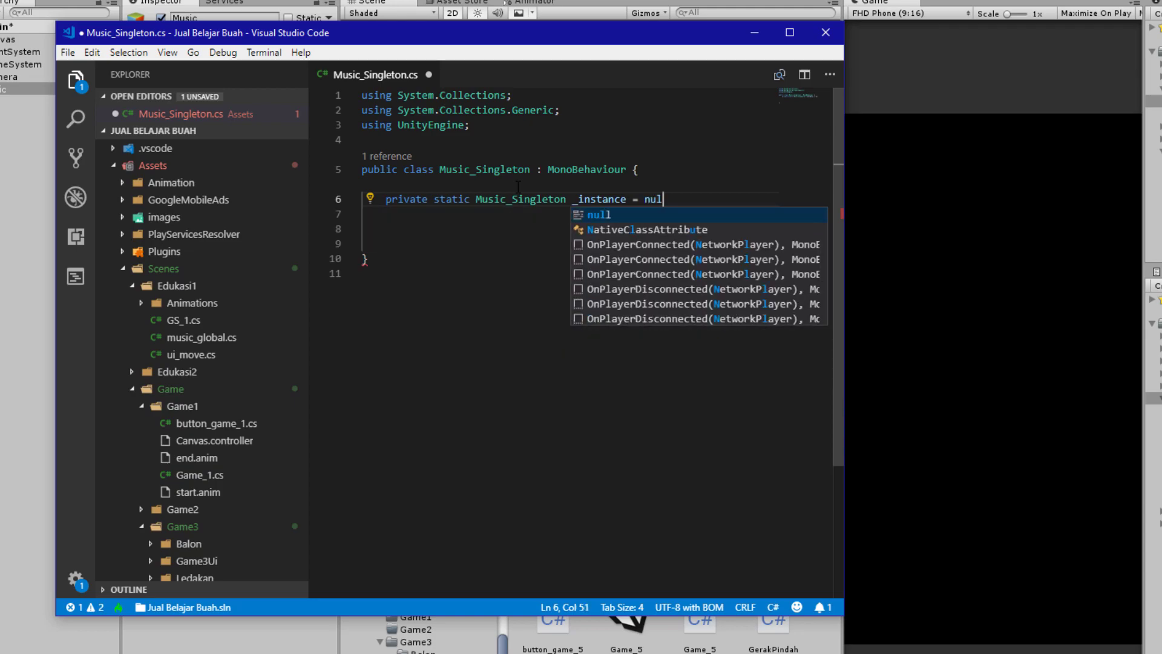
type("l;")
key("Return")
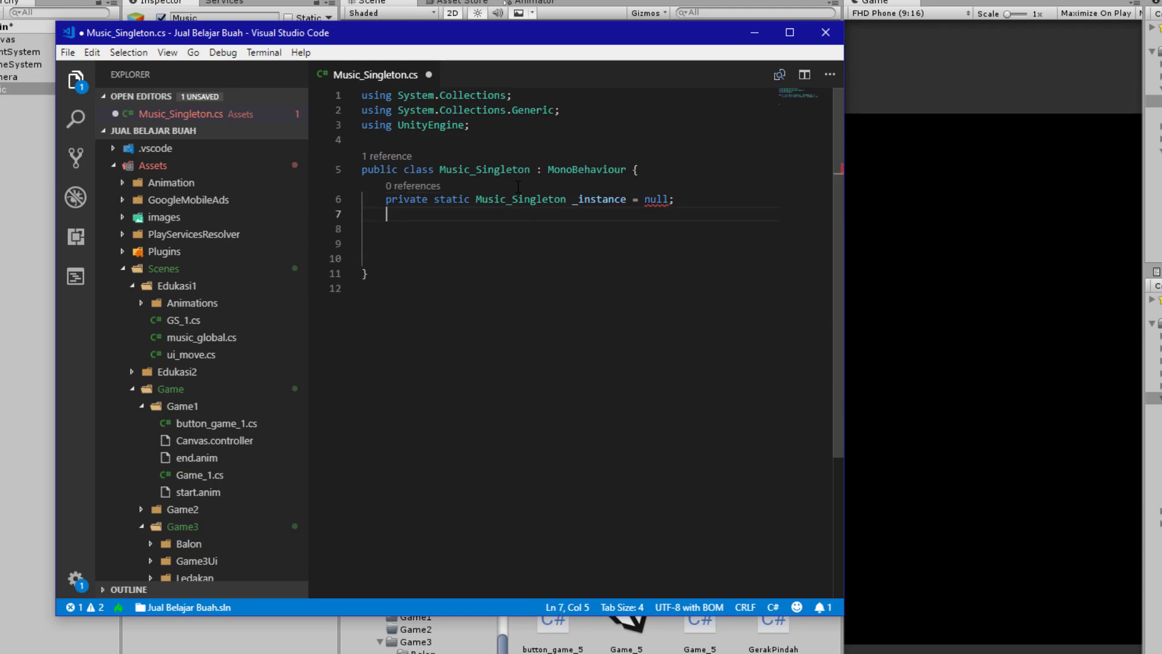
Declare the property header 'public static Music_Singleton Instance' below the field
type("pub")
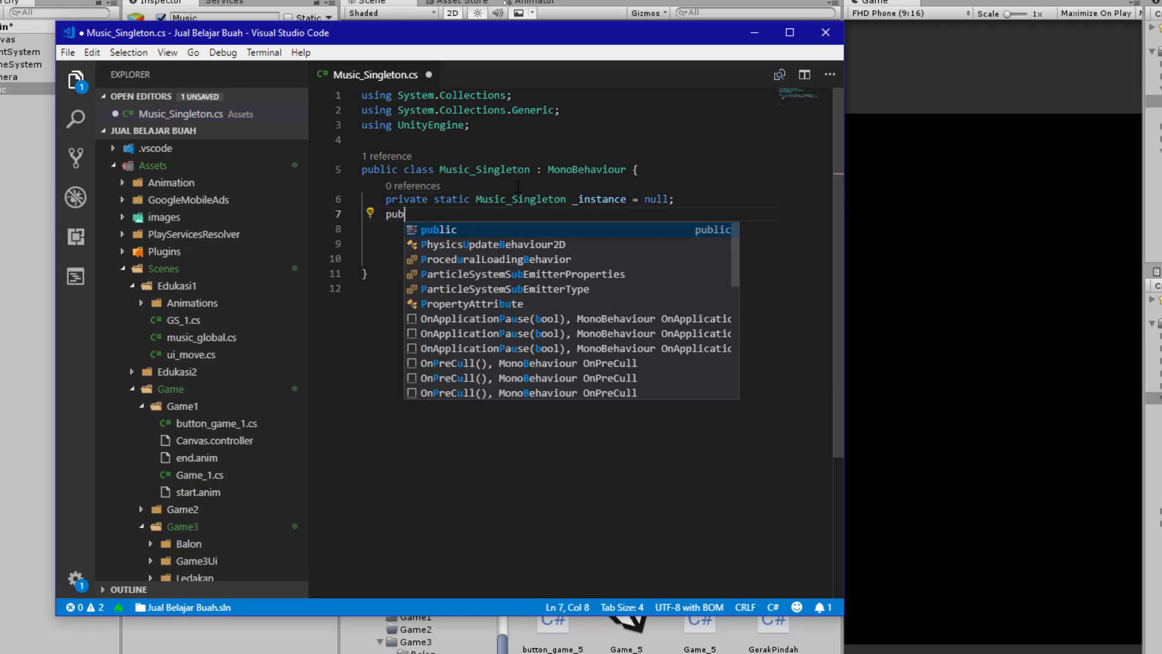
type("lic static")
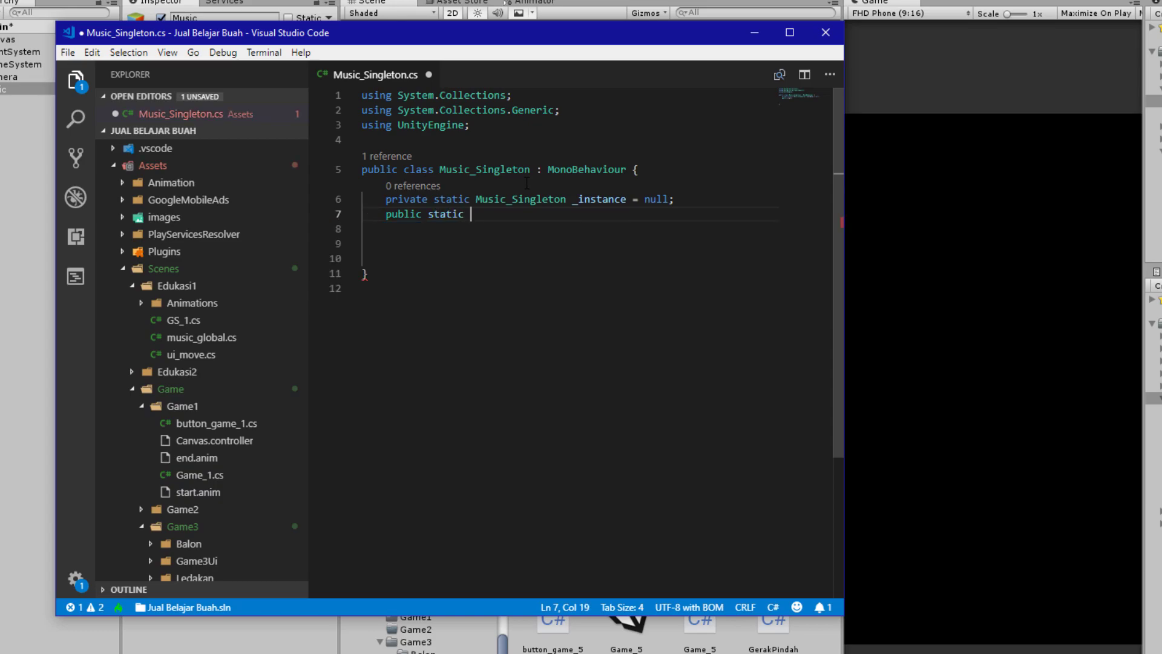
left_click_drag(531, 169, 440, 170)
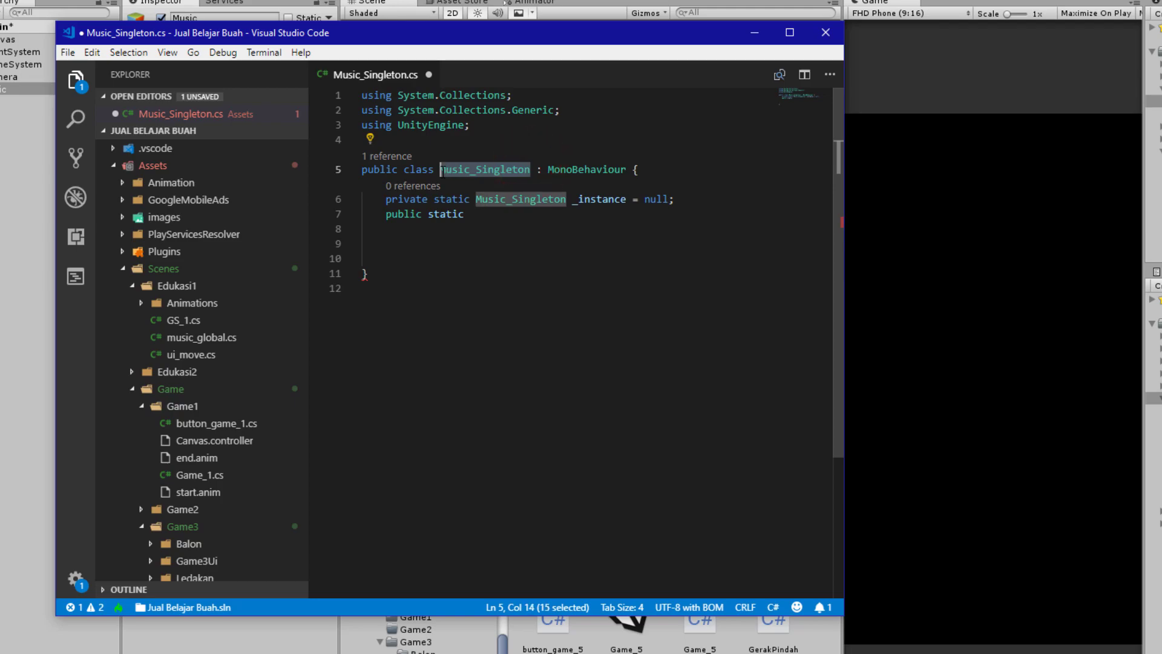
key("ctrl+c")
left_click(495, 213)
key("ctrl+v")
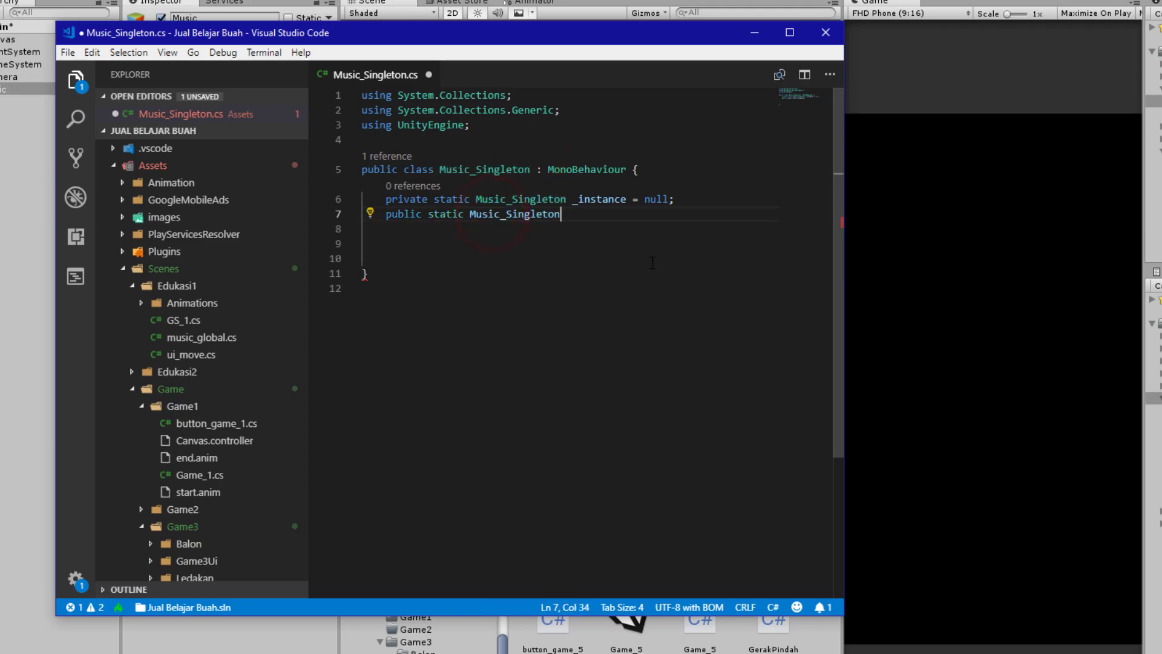
key("ctrl+space")
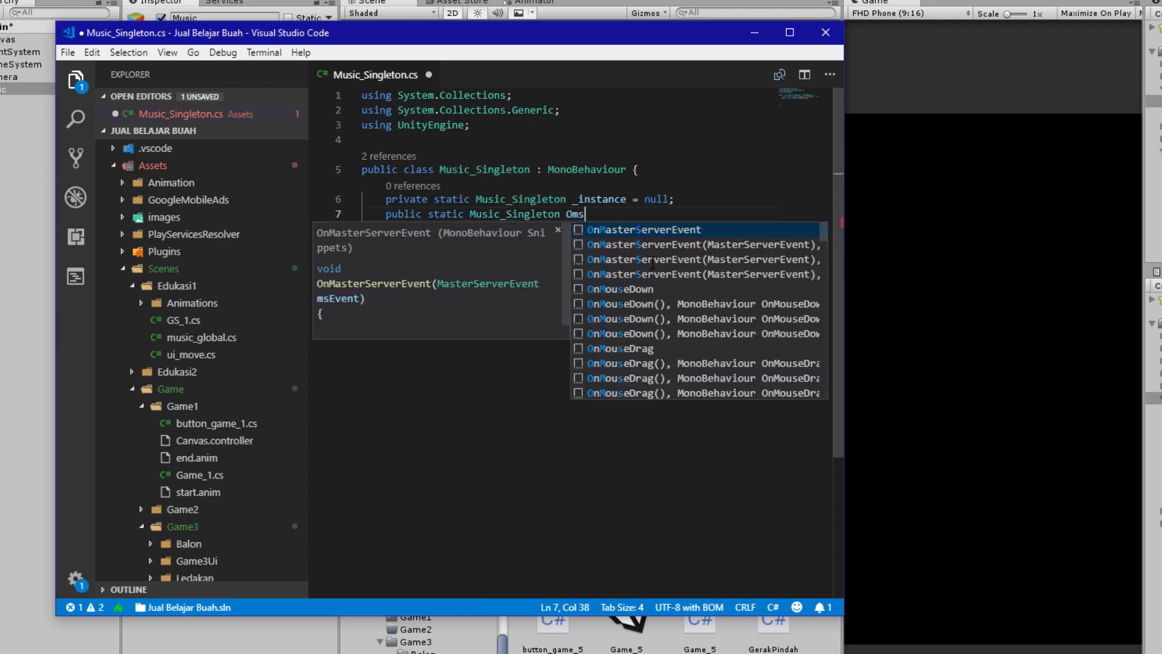
key("Escape")
type("Insta")
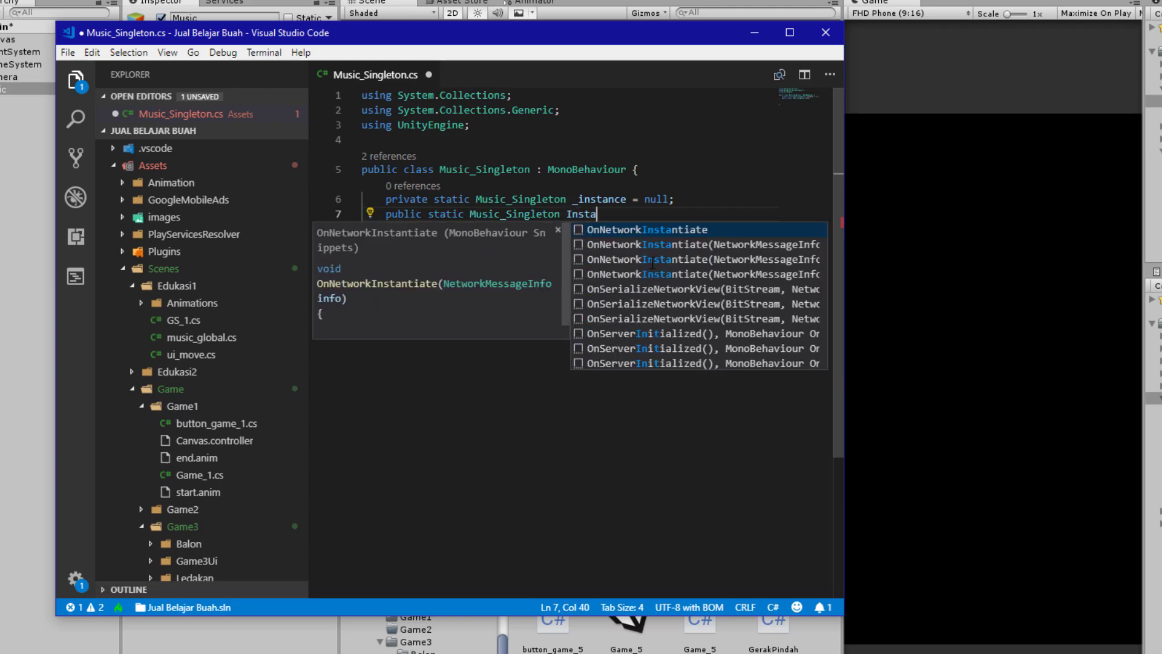
type("nce")
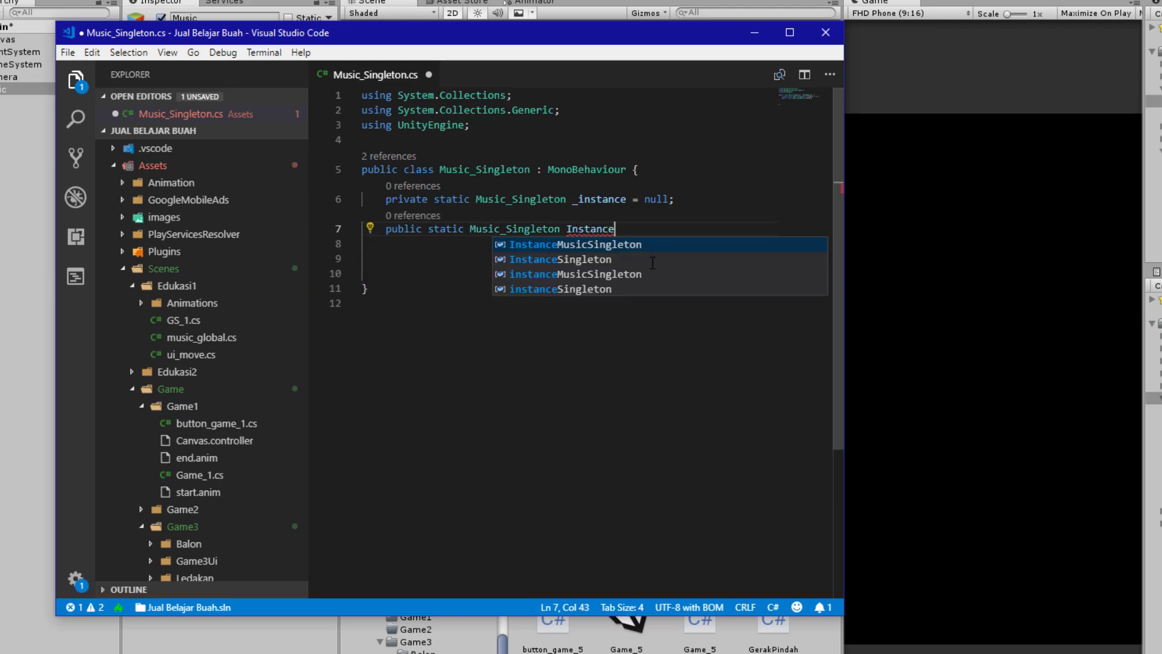
key("Return")
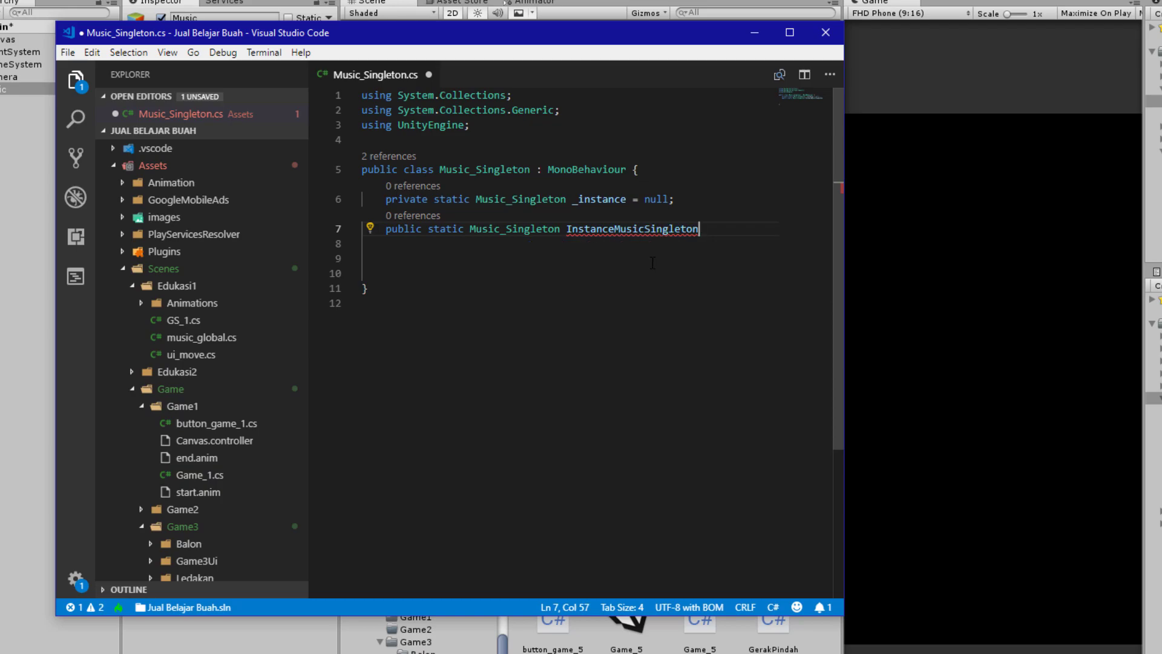
key("ctrl+z")
Give Instance a getter that returns _instance, and save the script
key("Return")
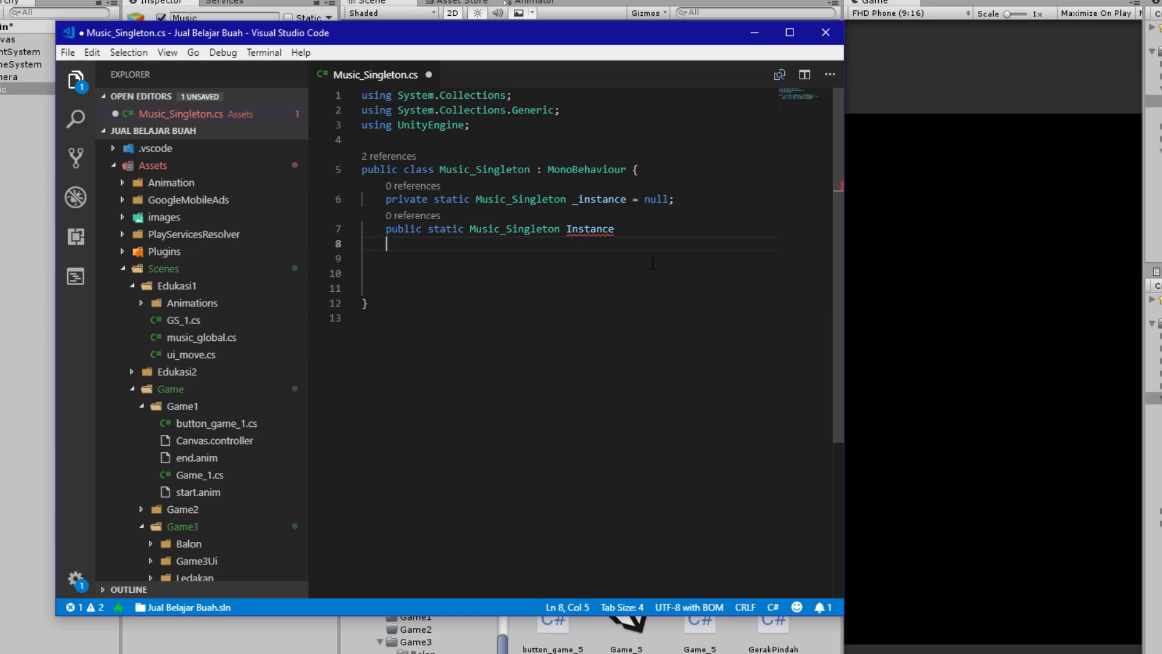
type("{}")
key("Return")
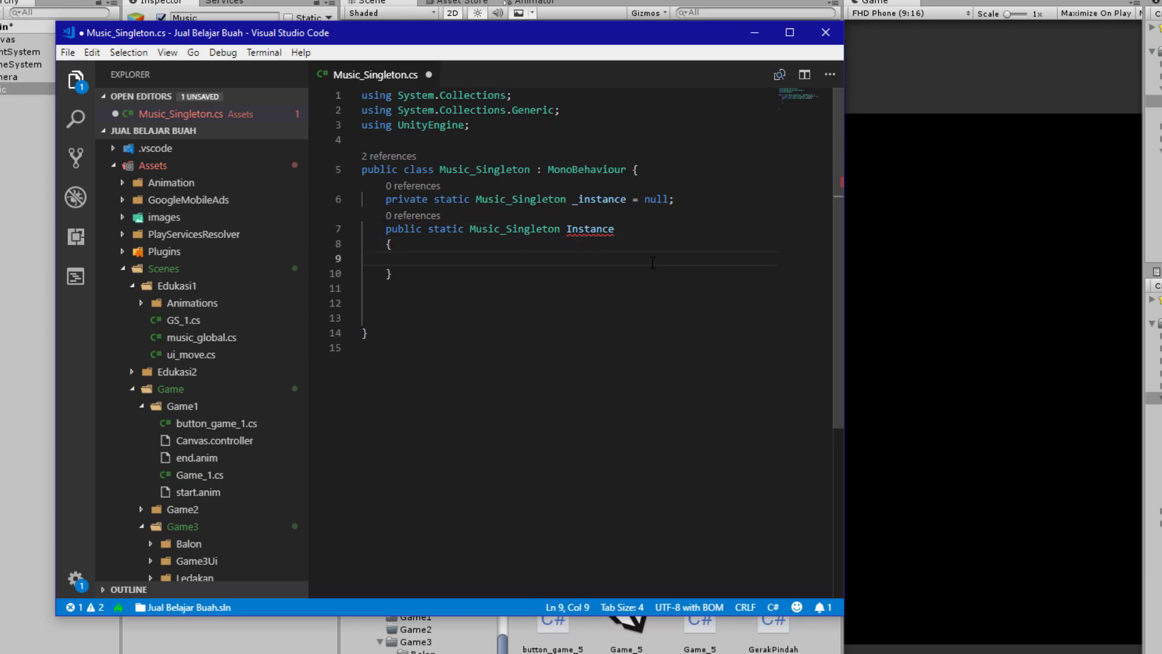
type("get ")
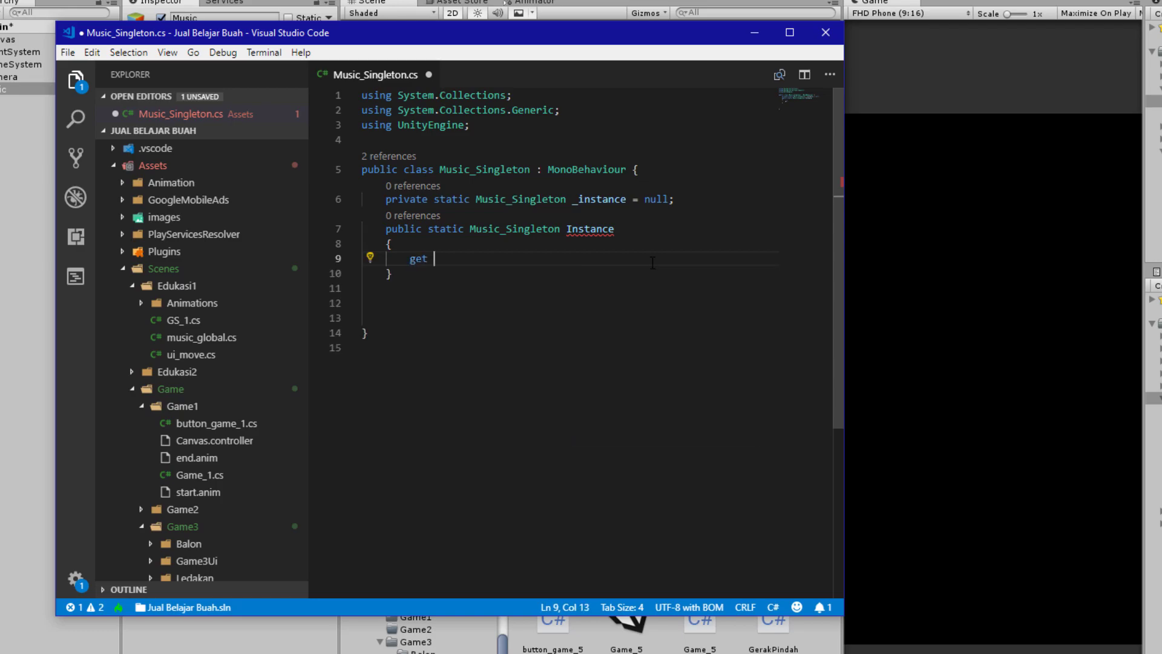
type("{return")
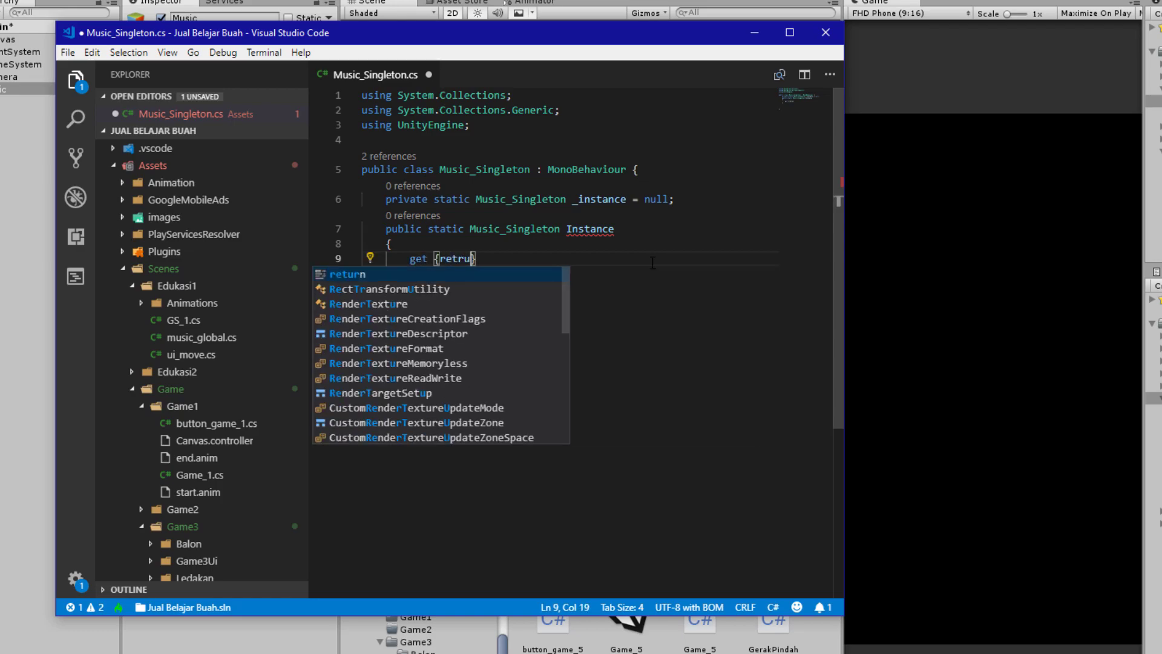
type(" _ins")
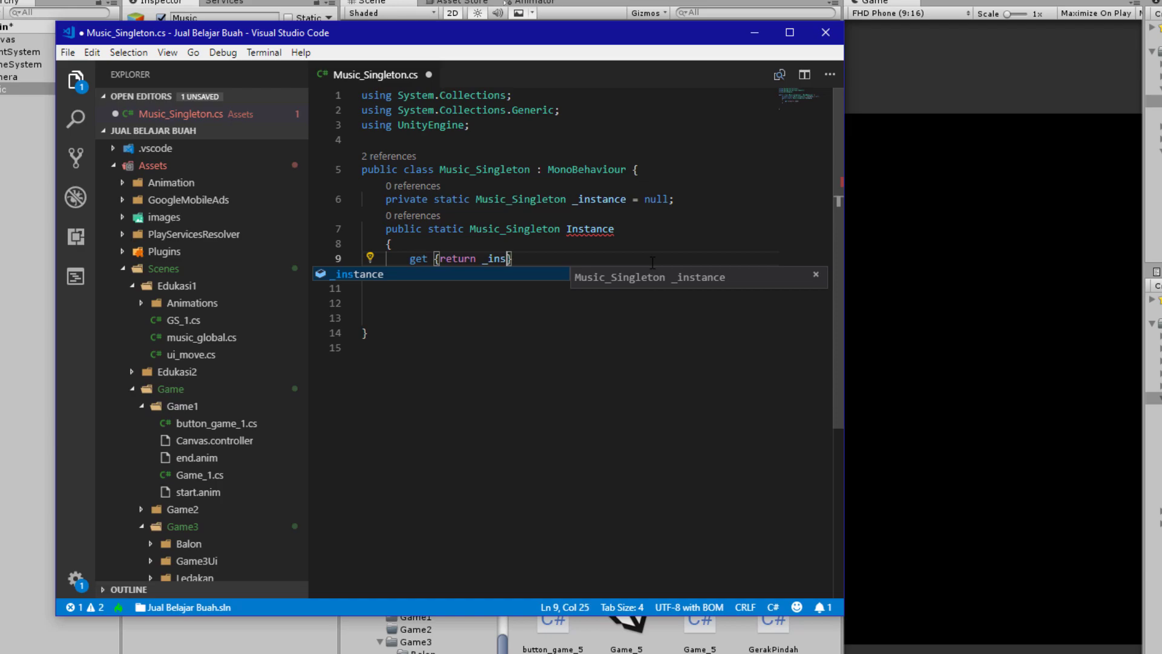
key("Return")
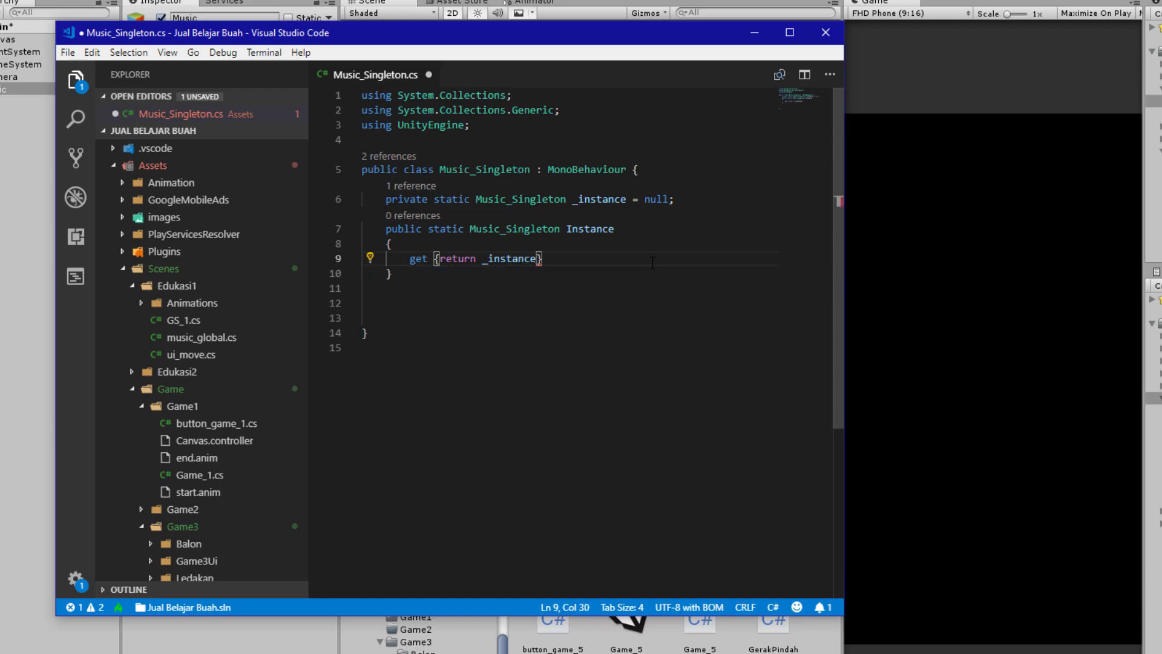
key("ctrl+s")
key("Down")
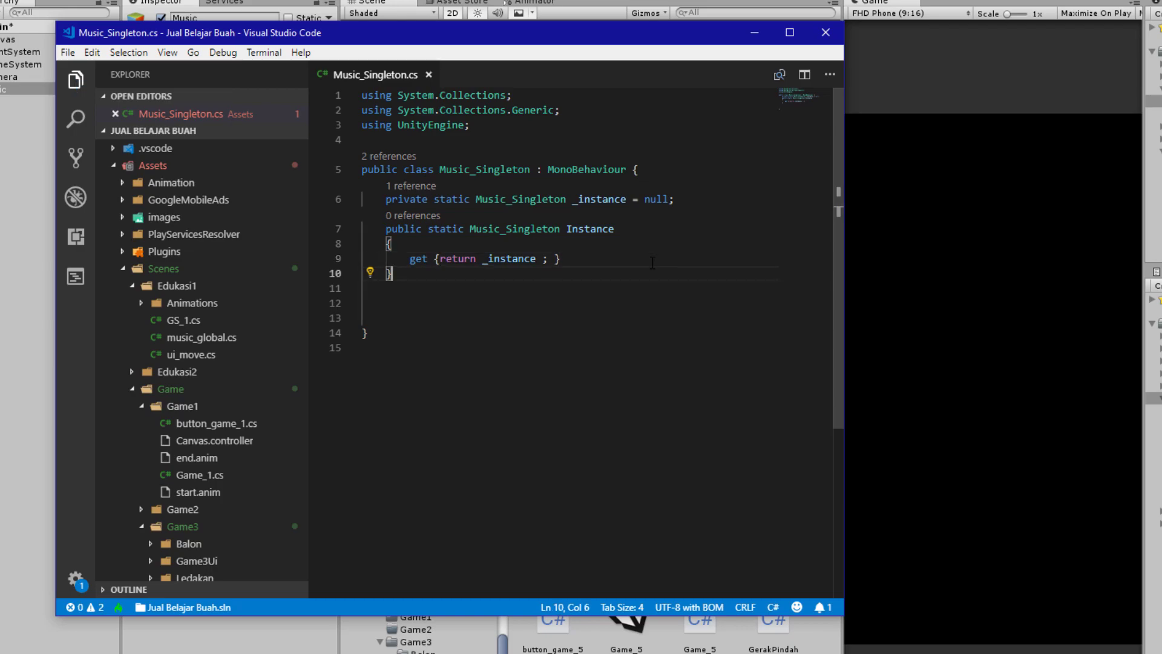
key("Return")
key("Return")
Add an Awake method containing an 'if (_instance == null)' block
type("vo")
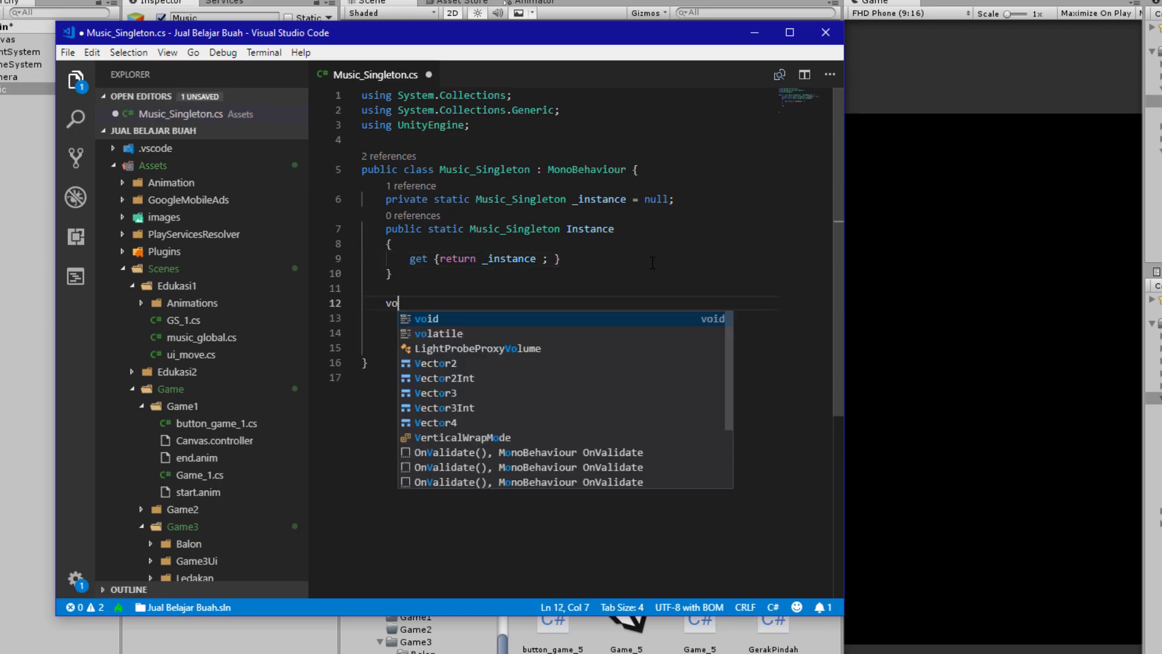
type("id Awake()")
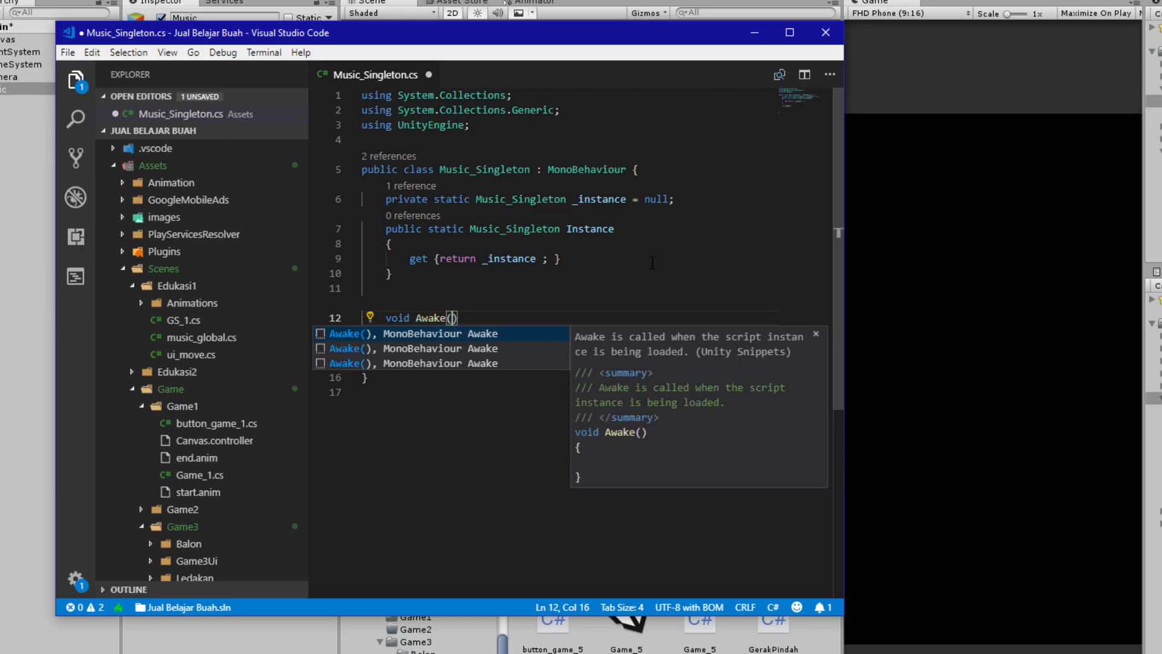
type("{")
key("Return")
type("if")
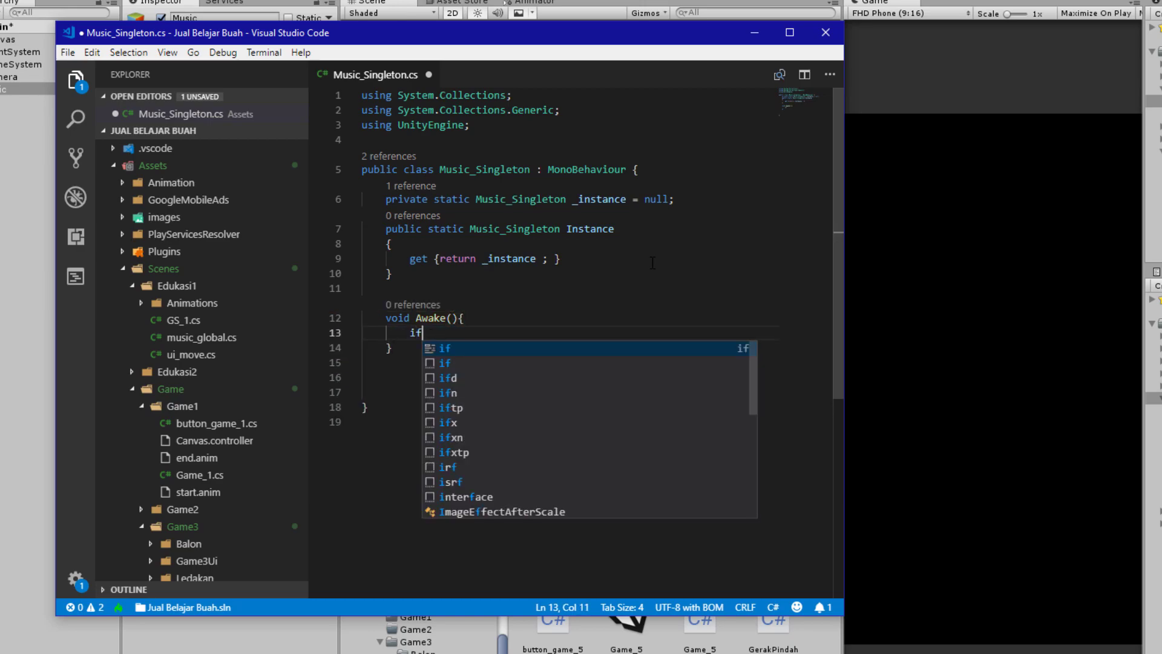
key("Escape")
type("(_i")
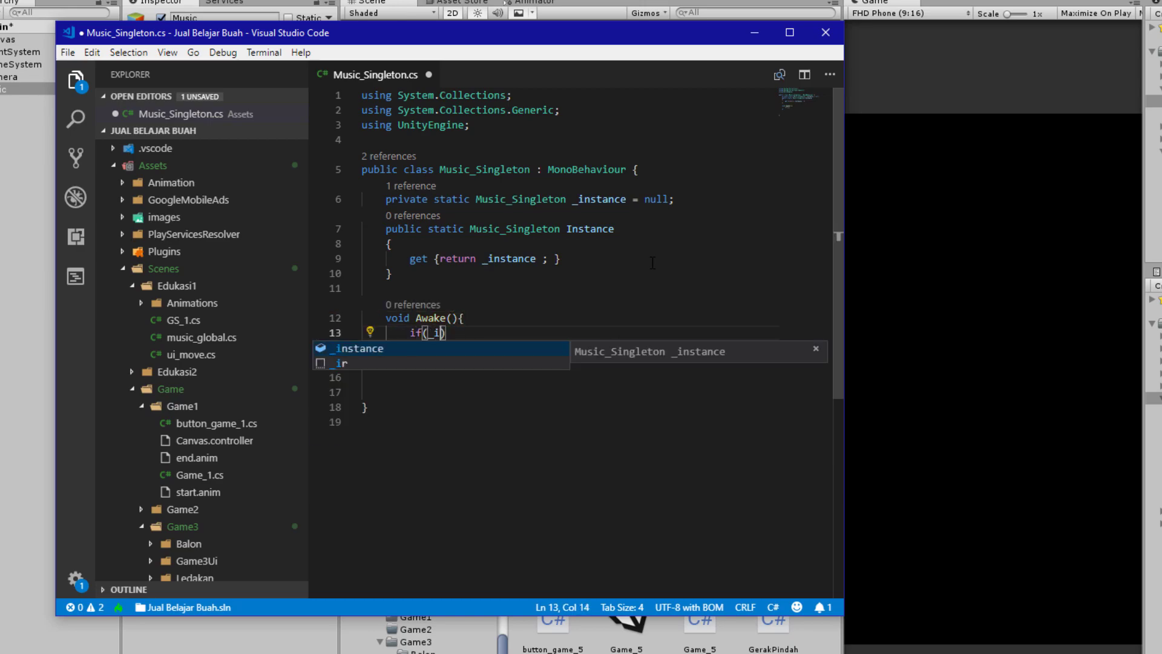
type("ns")
key("Tab")
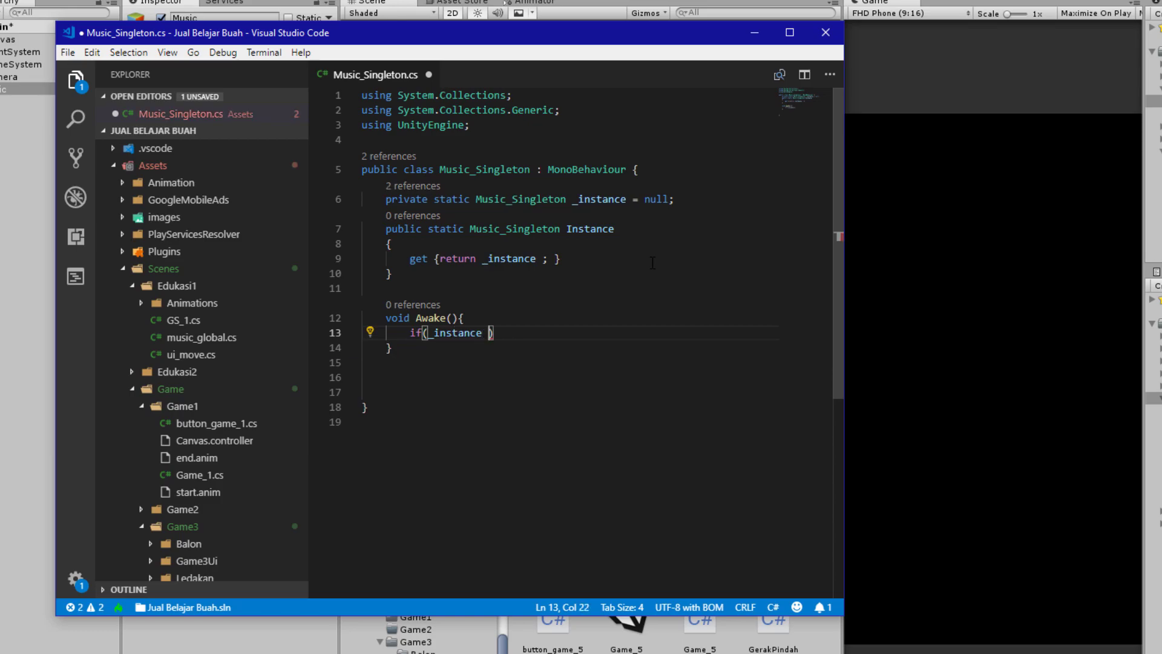
type("== null)")
type("{")
key("Return")
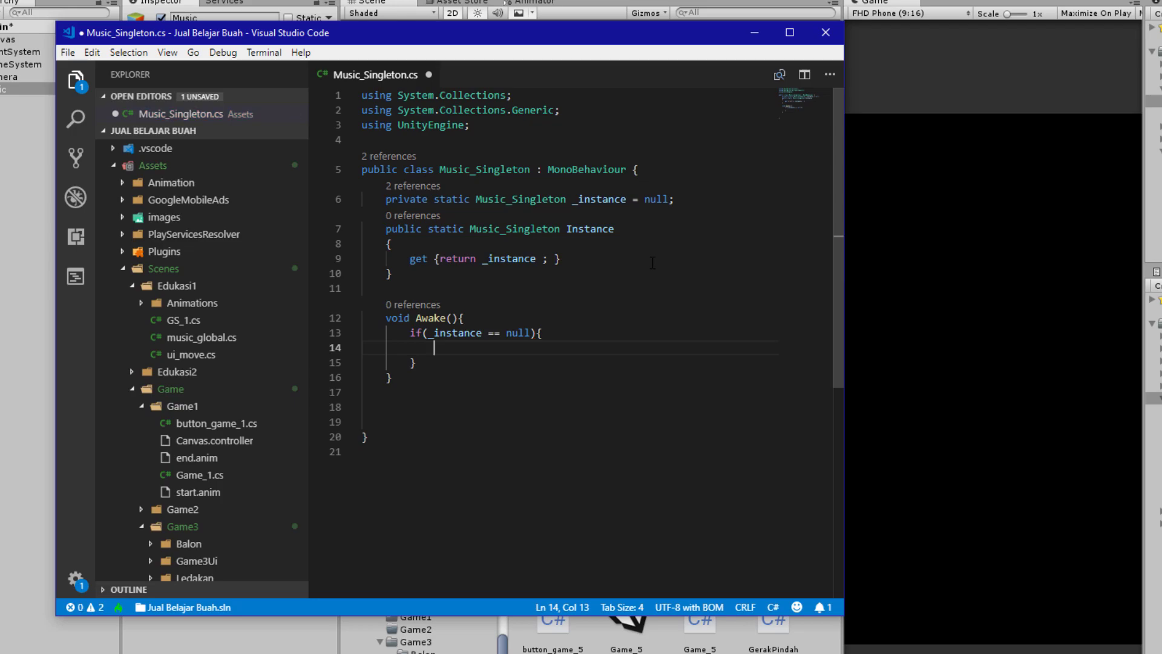
Inside the if-block, assign '_instance = this' and call DontDestroyOnLoad(this)
type("_ins")
key("Tab")
type("= thi")
key("Tab")
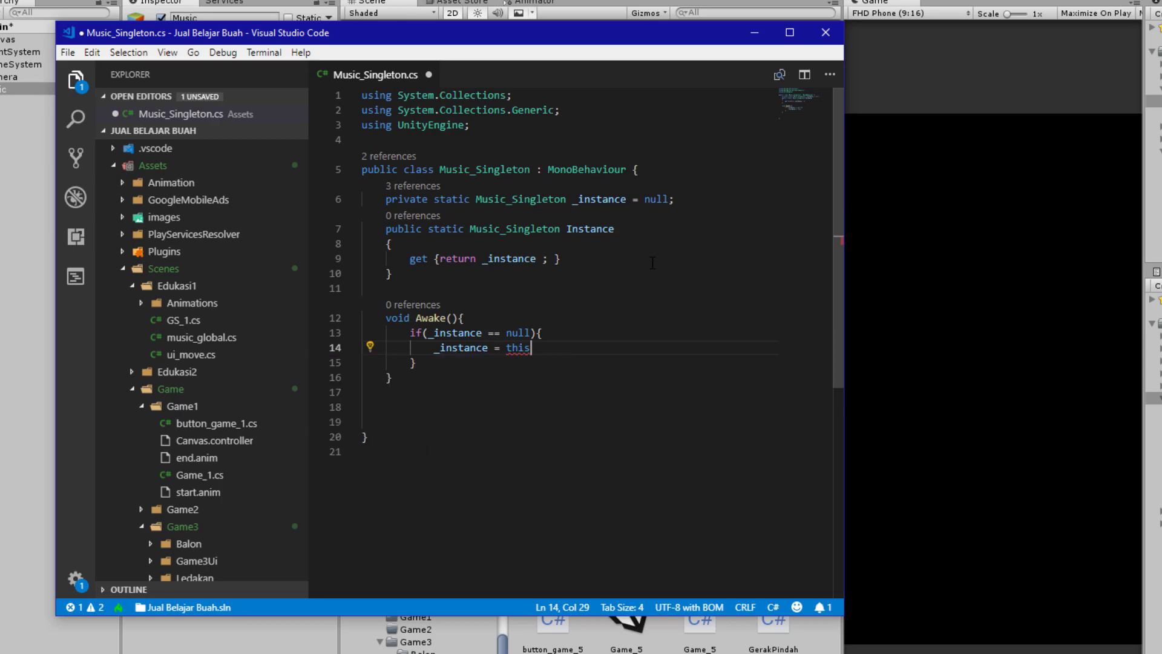
type(";")
key("Return")
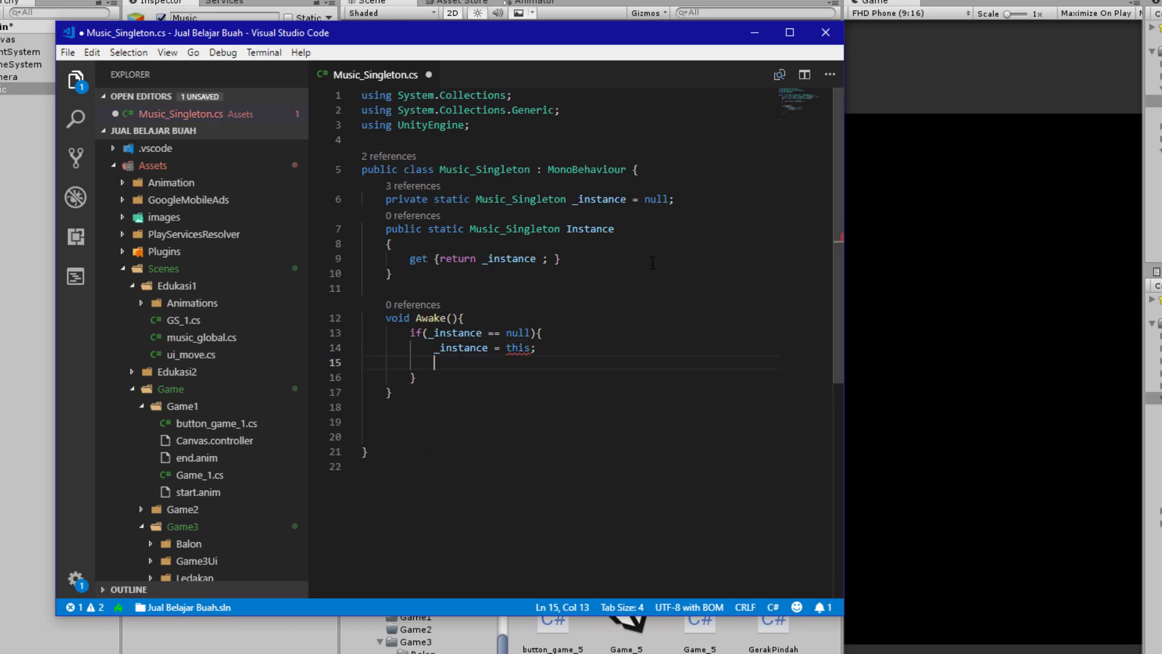
type("Don")
key("Tab")
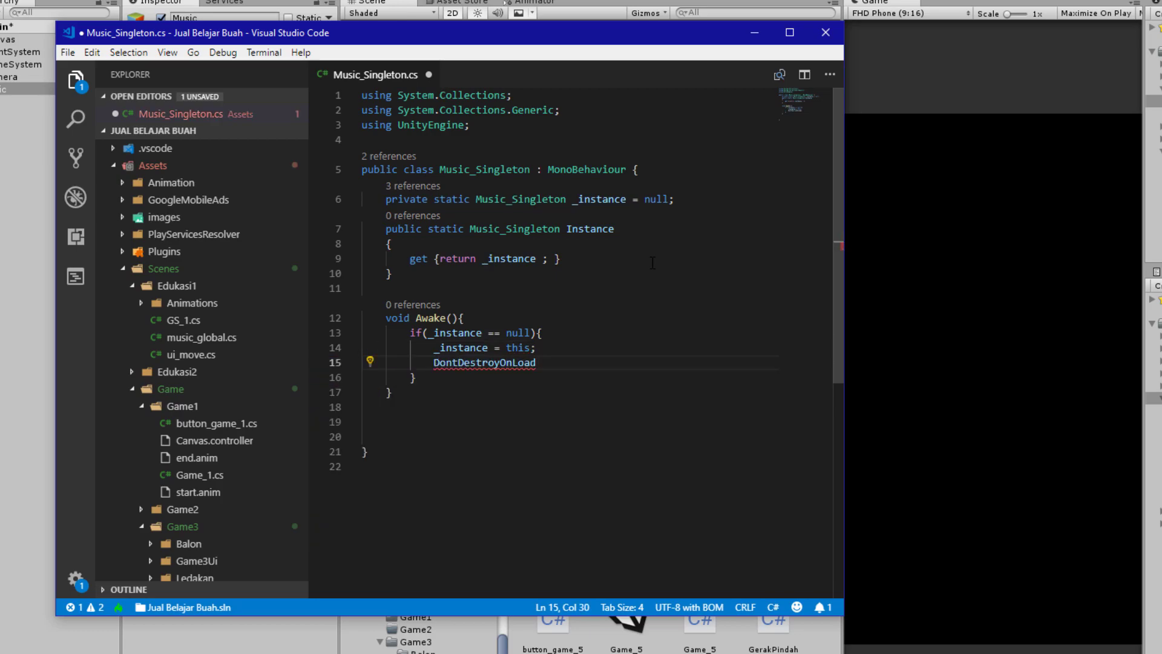
type("(this")
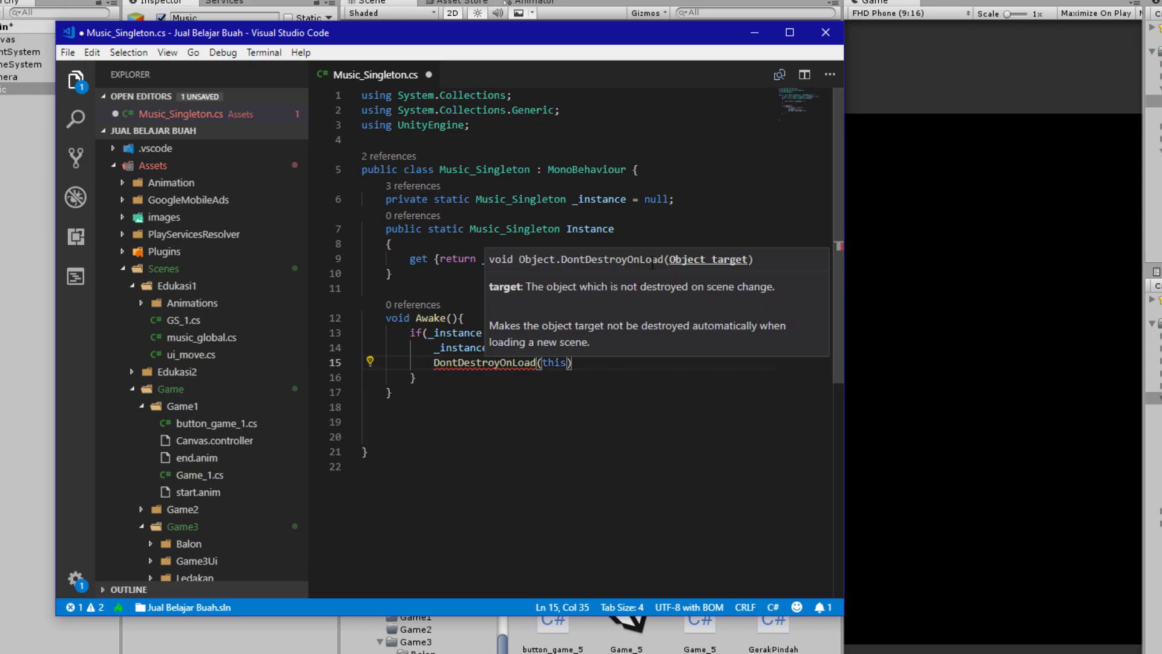
type(")")
Add an else branch to Awake that calls Destroy(this.gameObject)
key("Down")
key("Return")
type("e")
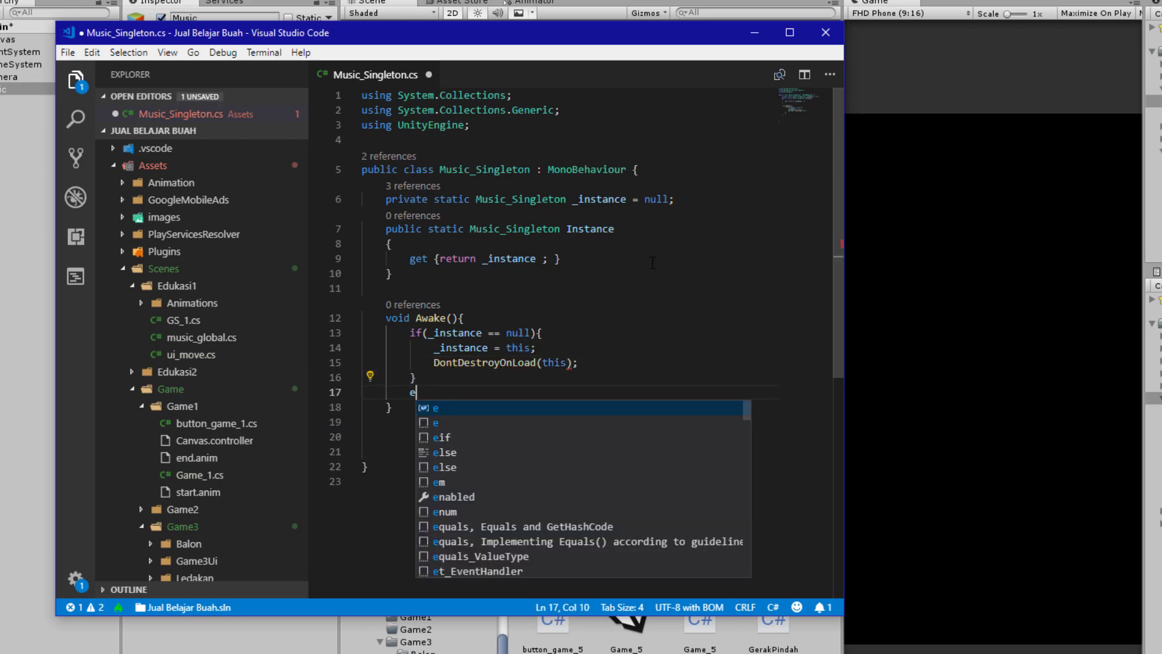
type("lse{")
key("Return")
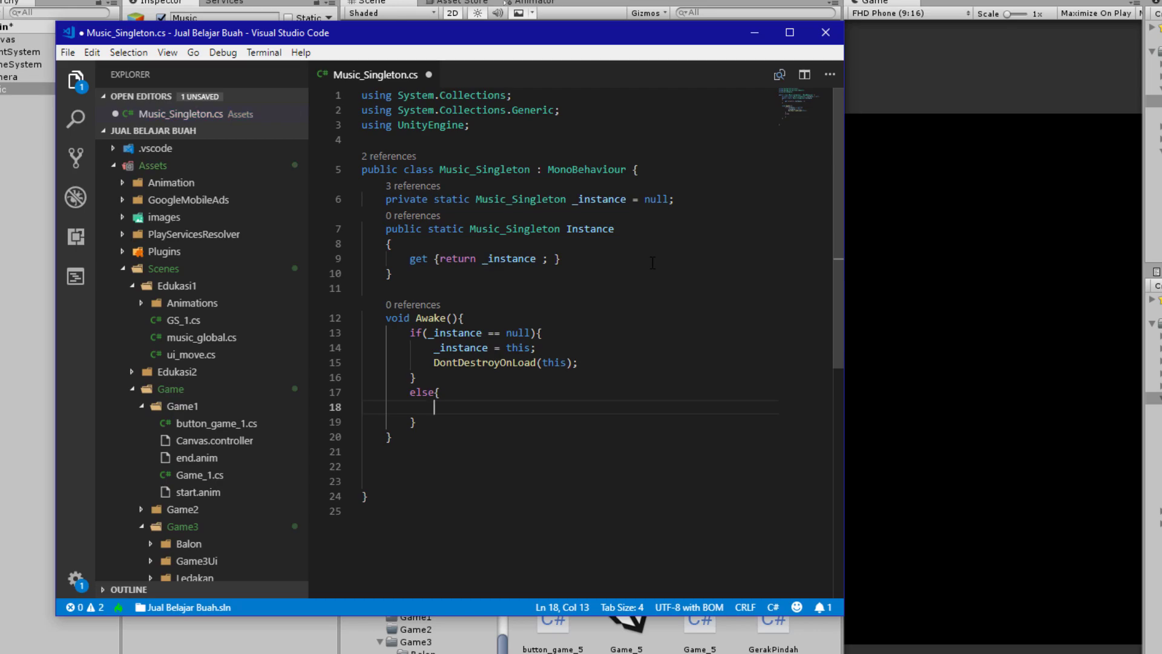
type("des")
key("Tab")
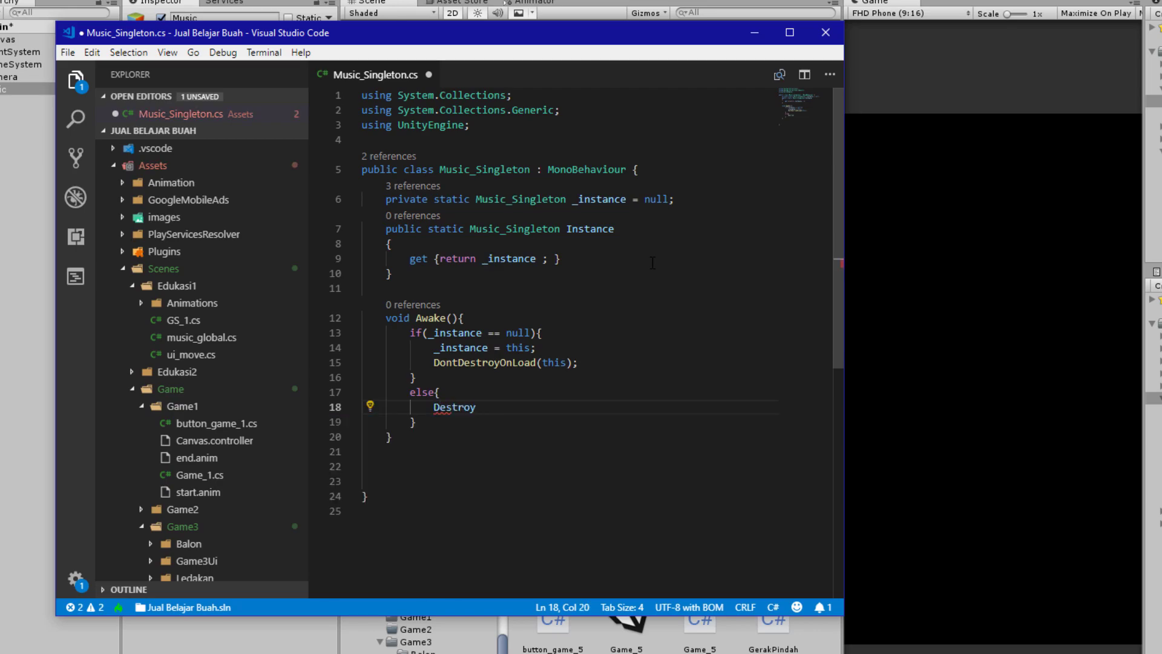
type("(this.")
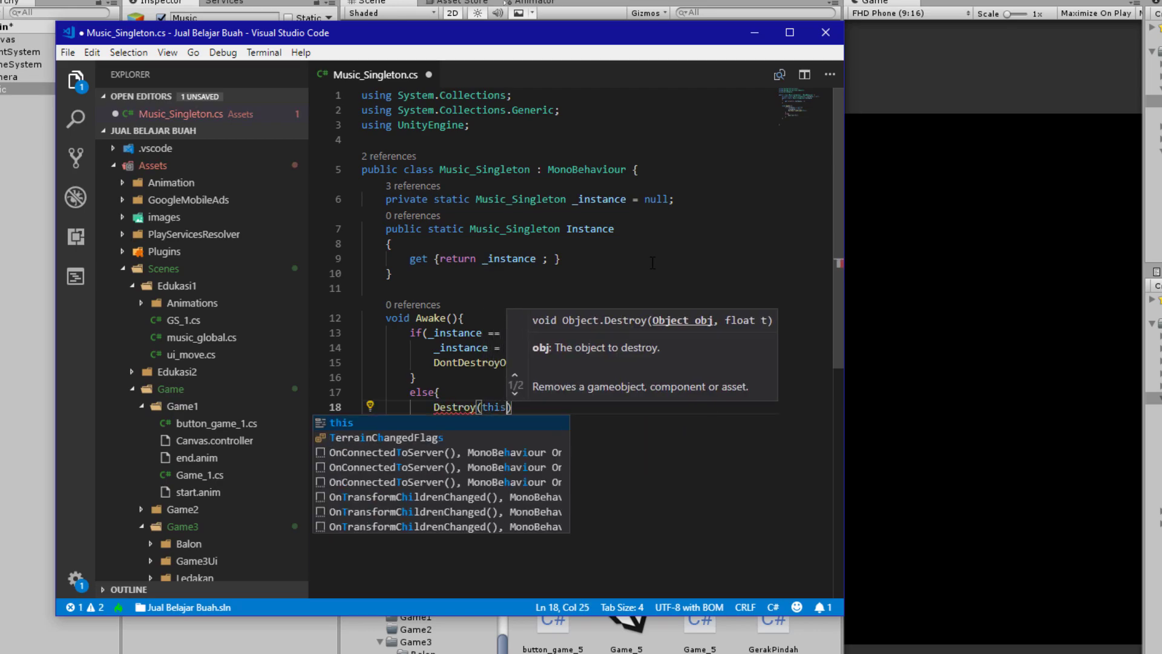
type("game")
key("Tab")
type(")")
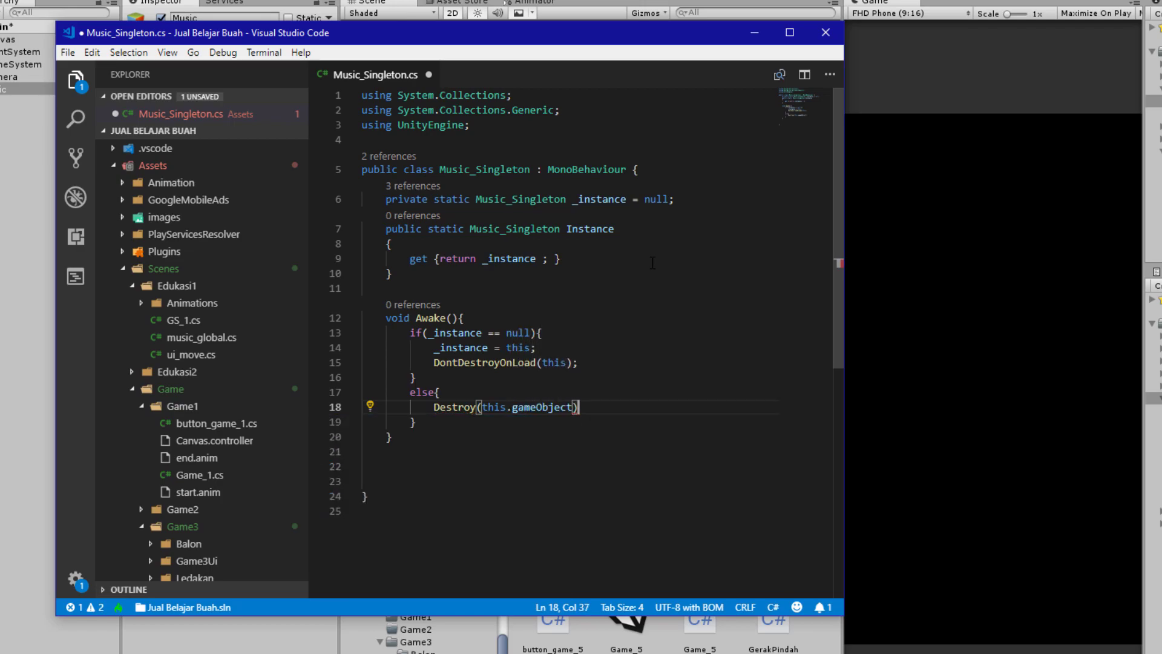
type(";")
Save Music_Singleton.cs and check the end of the else block
key("ctrl+s")
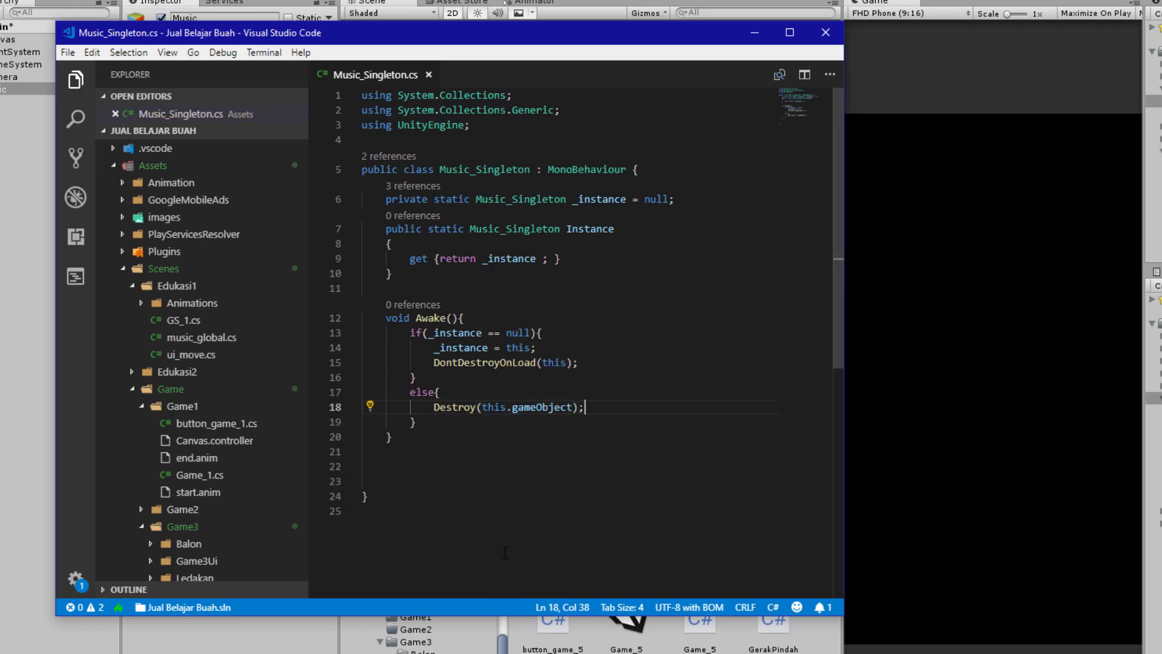
left_click(504, 459)
left_click(462, 422)
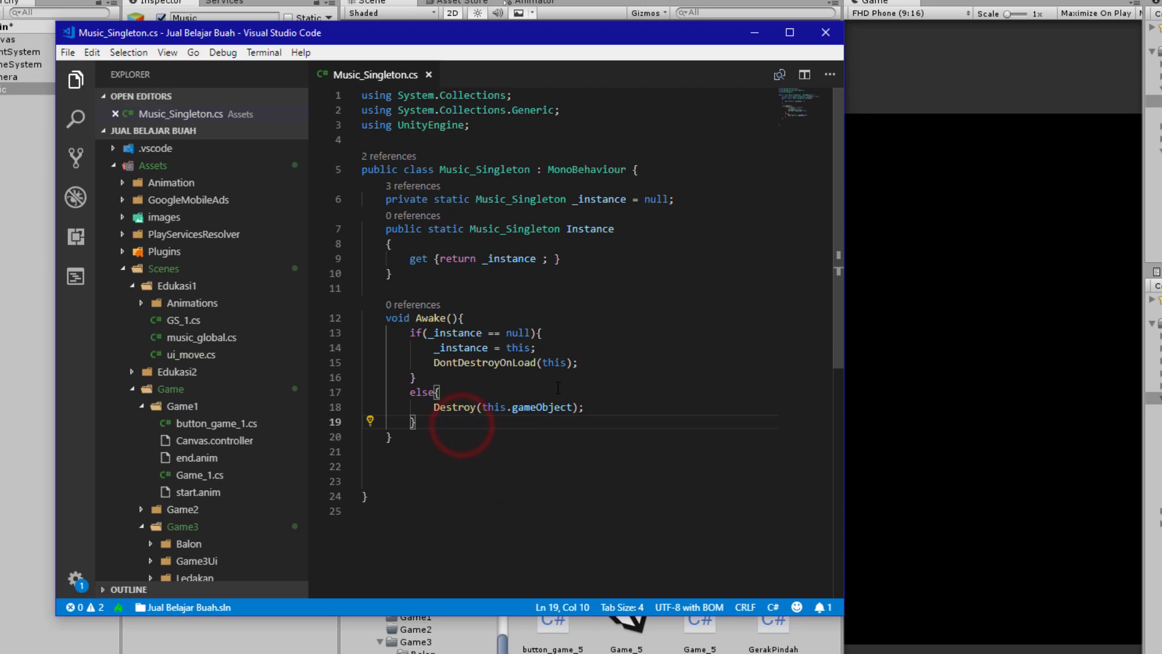
Back in Unity, select the Music object and start play mode
left_click(743, 33)
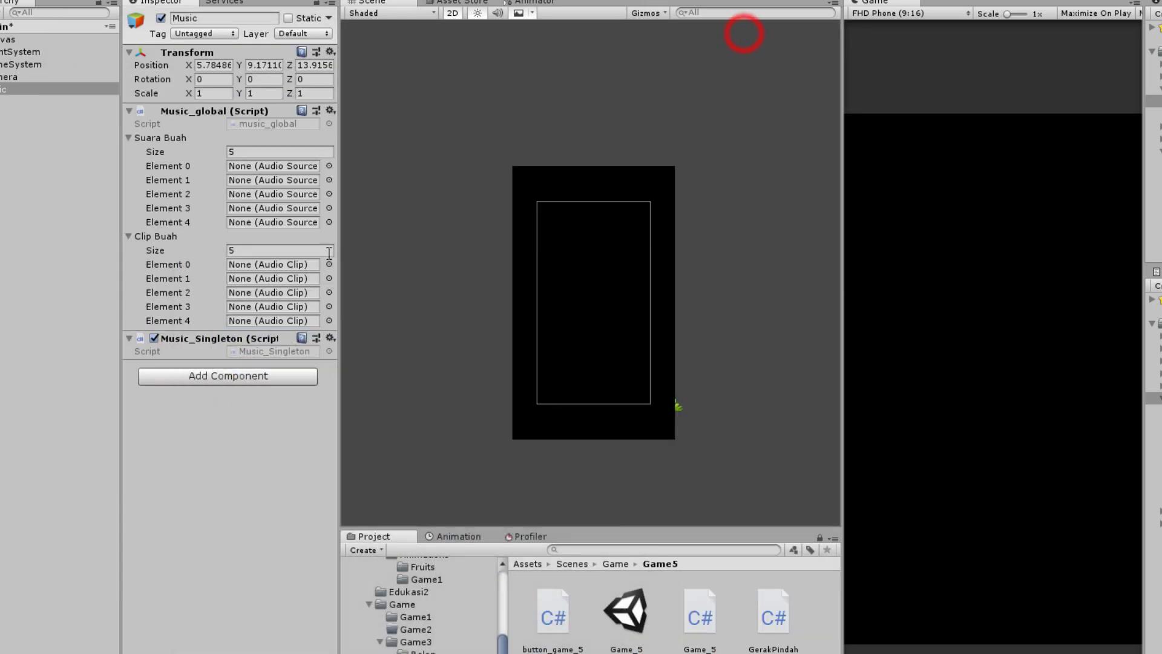
left_click(255, 378)
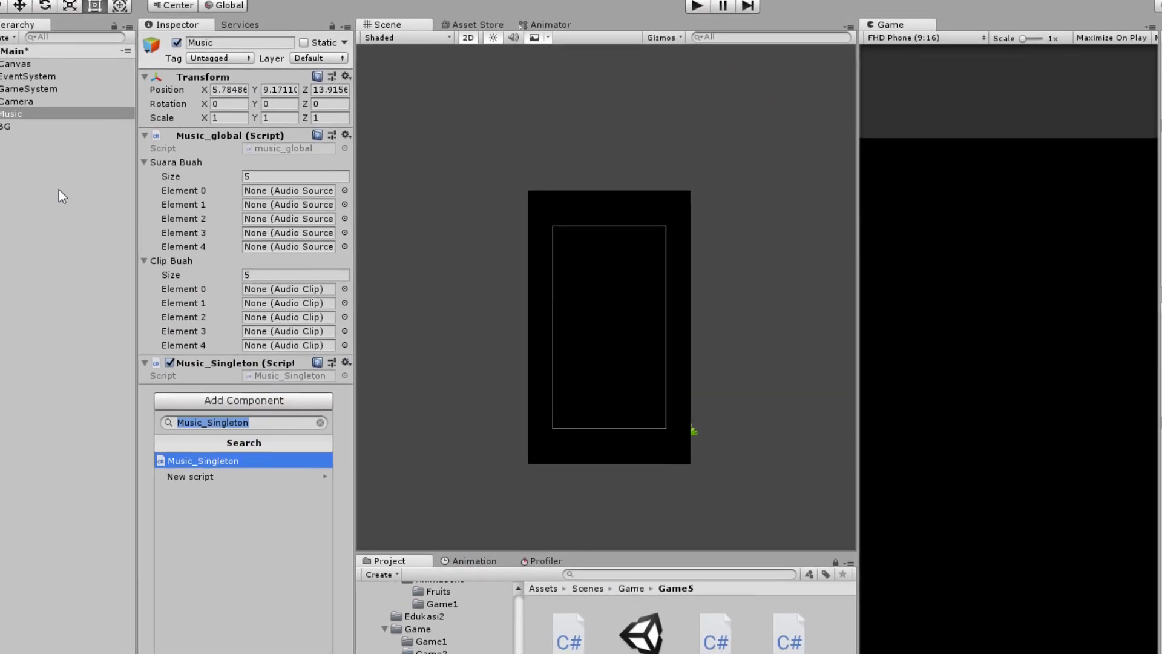
left_click(42, 152)
left_click(52, 164)
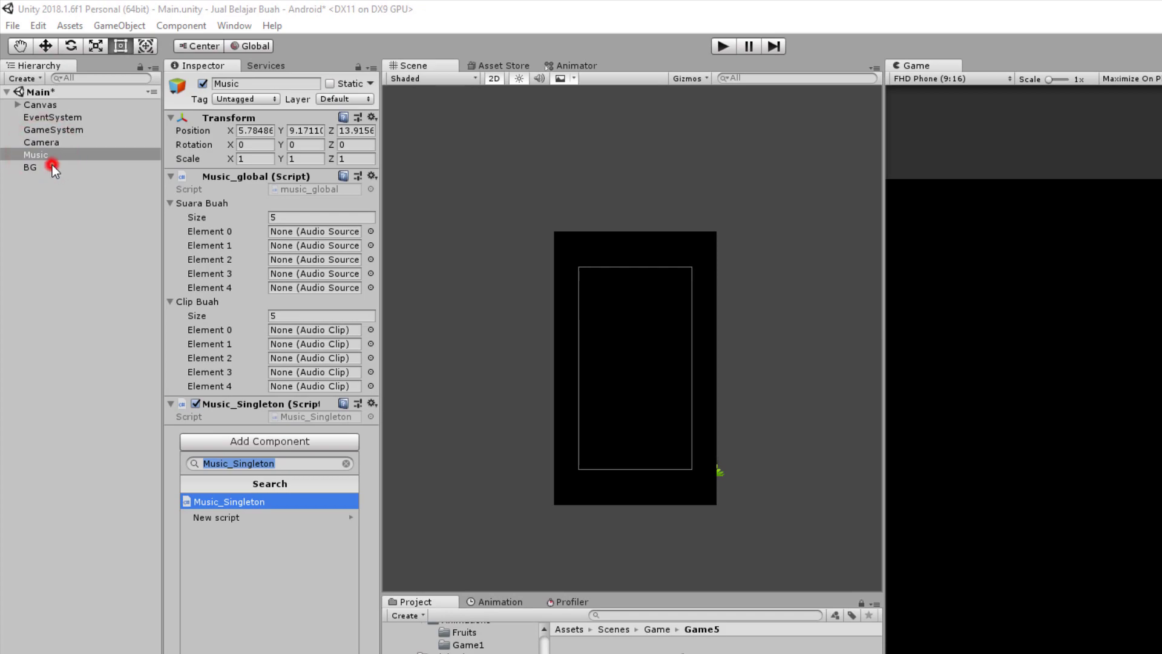
left_click(44, 157)
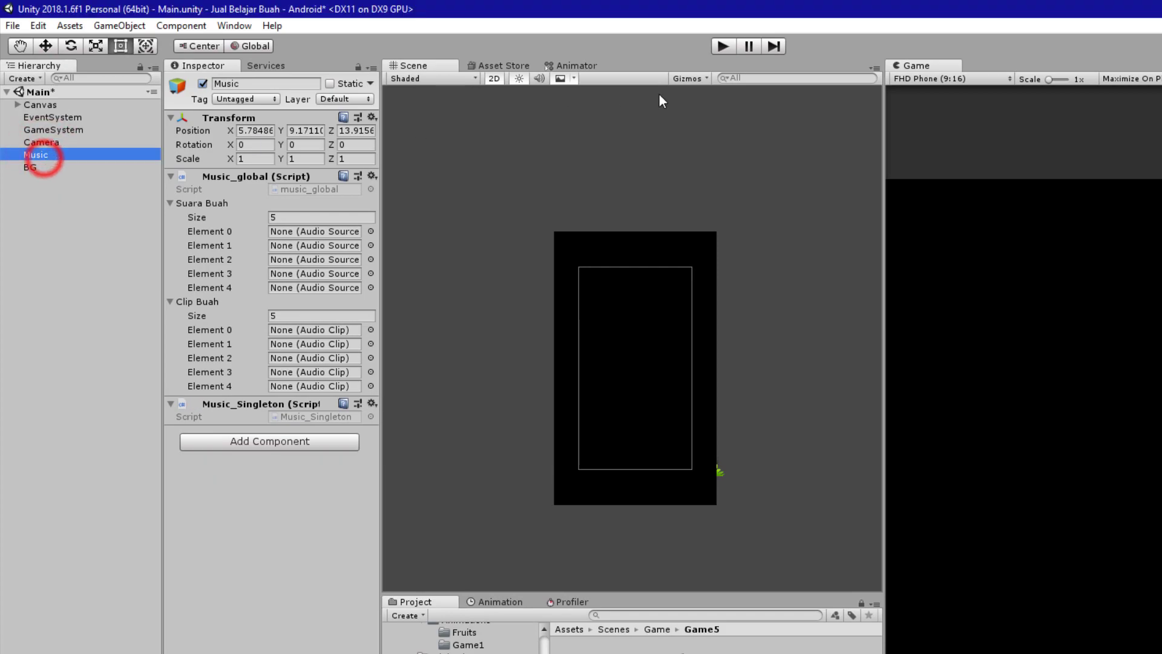
left_click(45, 190)
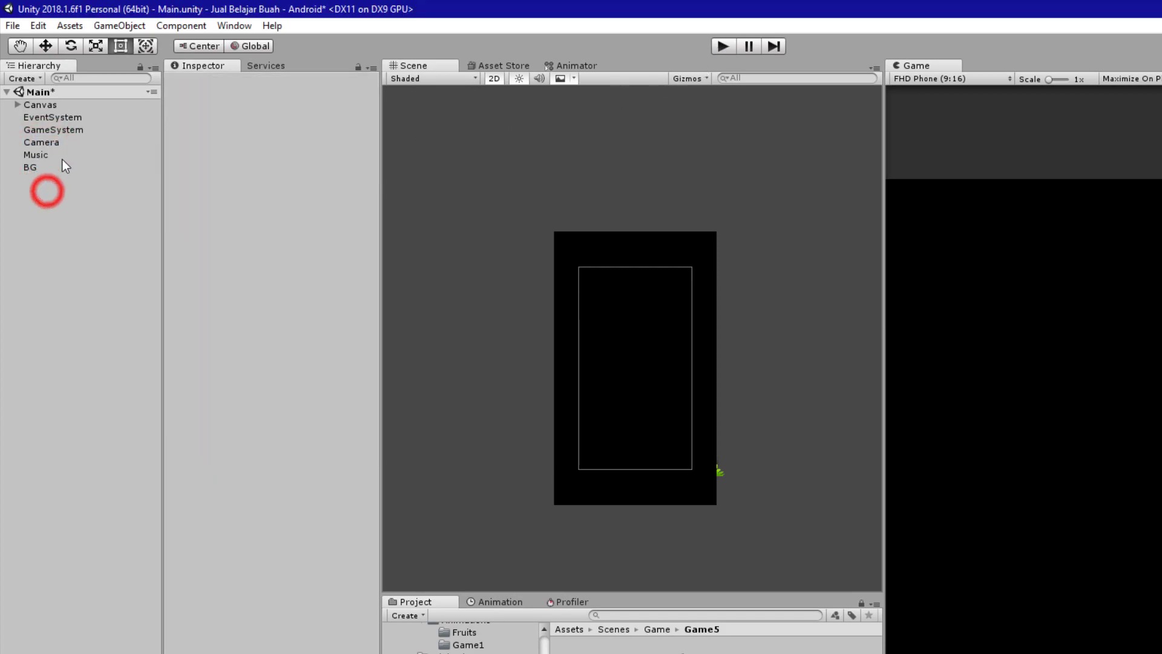
left_click(57, 155)
left_click(724, 47)
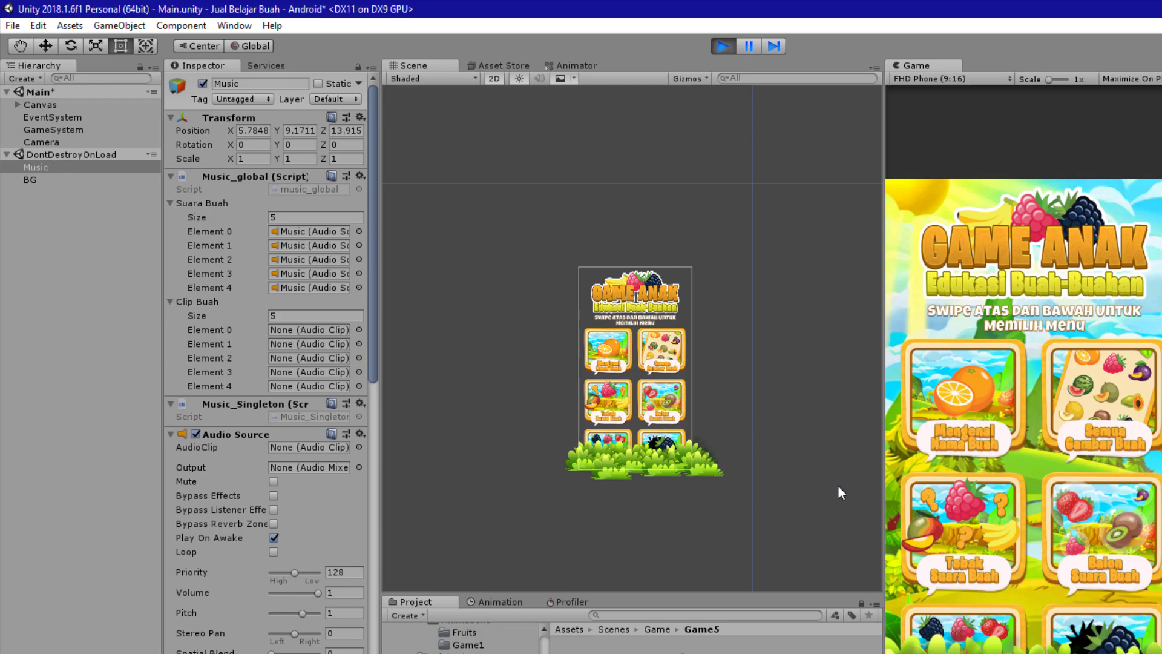
Open the Edukasi1 fruit-name lesson, advance two cards, and focus the persisting Music object
mouse_move(1111, 473)
left_mouse_down()
mouse_move(1116, 359)
mouse_move(1105, 524)
left_mouse_up()
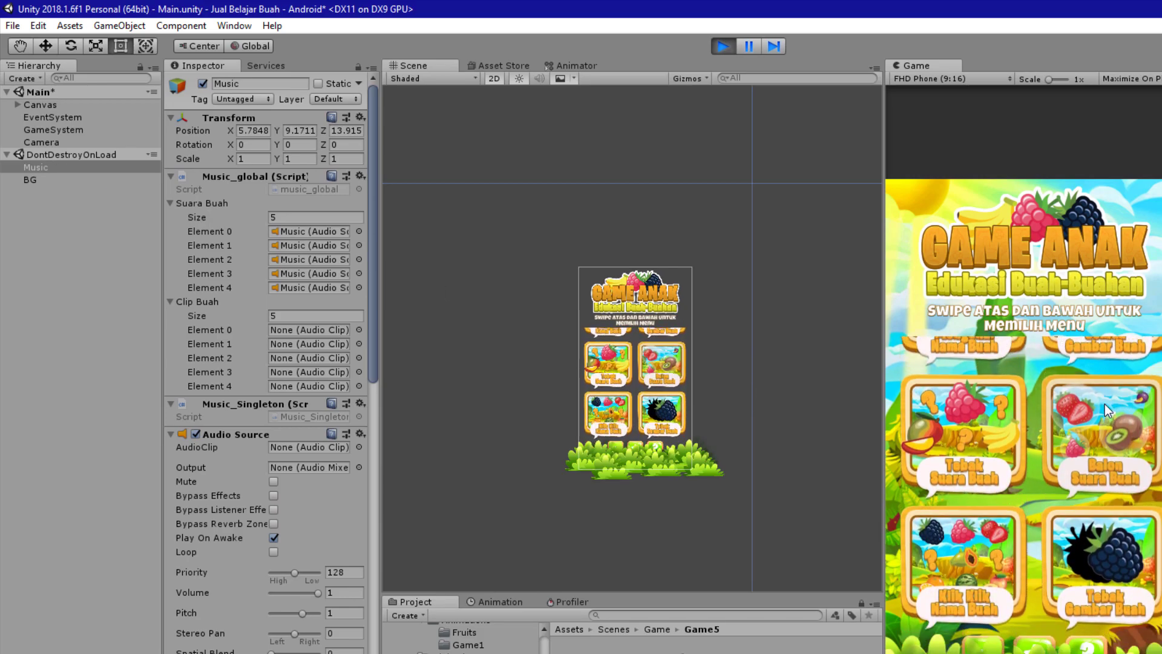
left_click(987, 416)
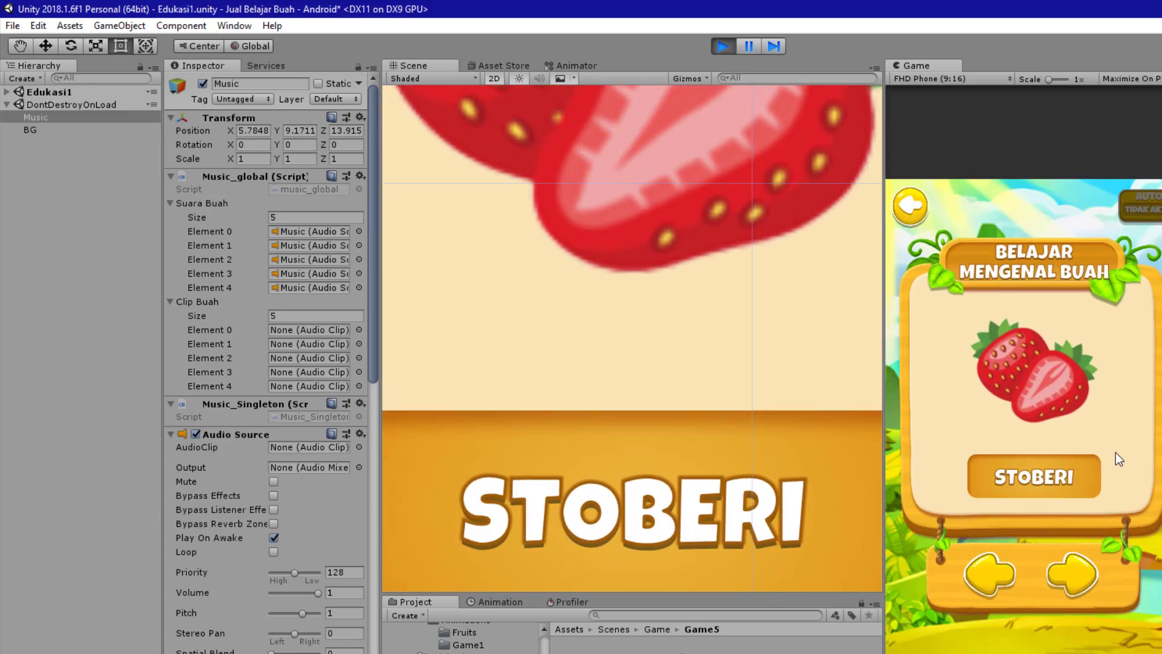
left_click(1082, 575)
left_click(1071, 574)
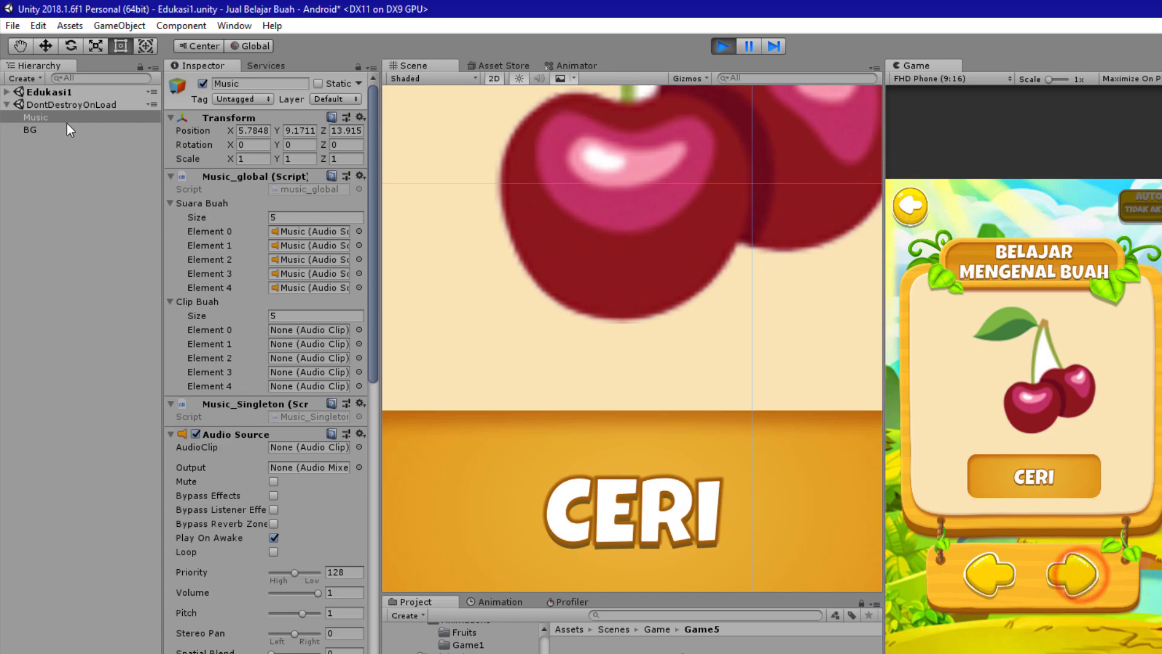
left_click(55, 118)
double_click(55, 117)
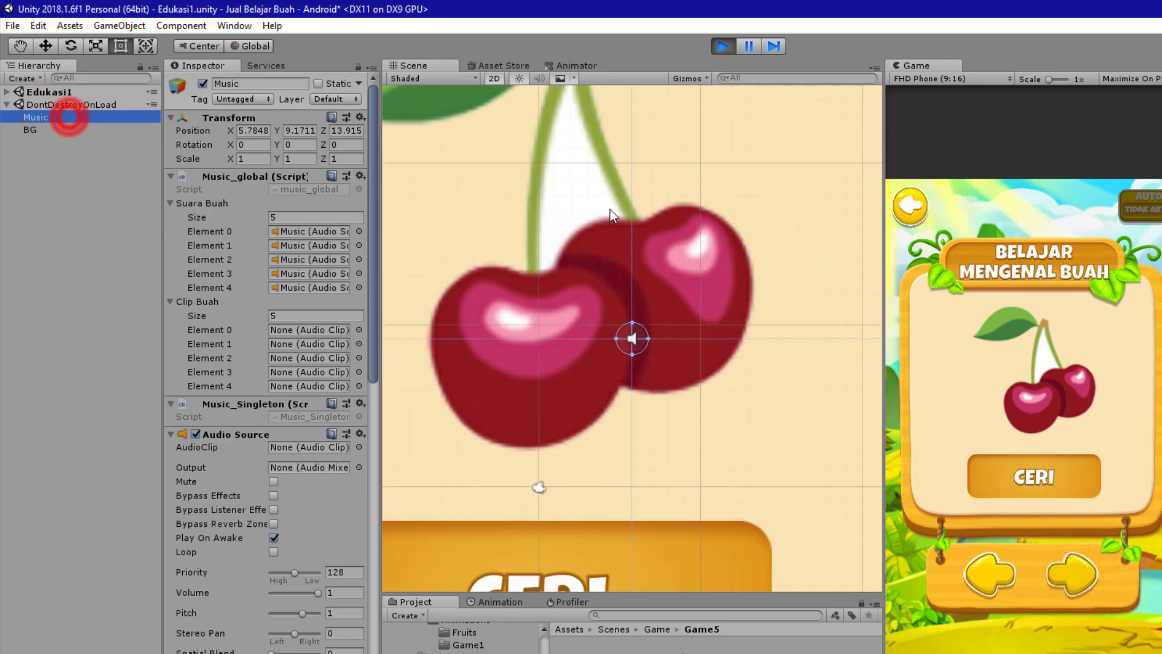
Return to Main, reopen the lesson, then start Game_1, checking Music persists
left_click(924, 212)
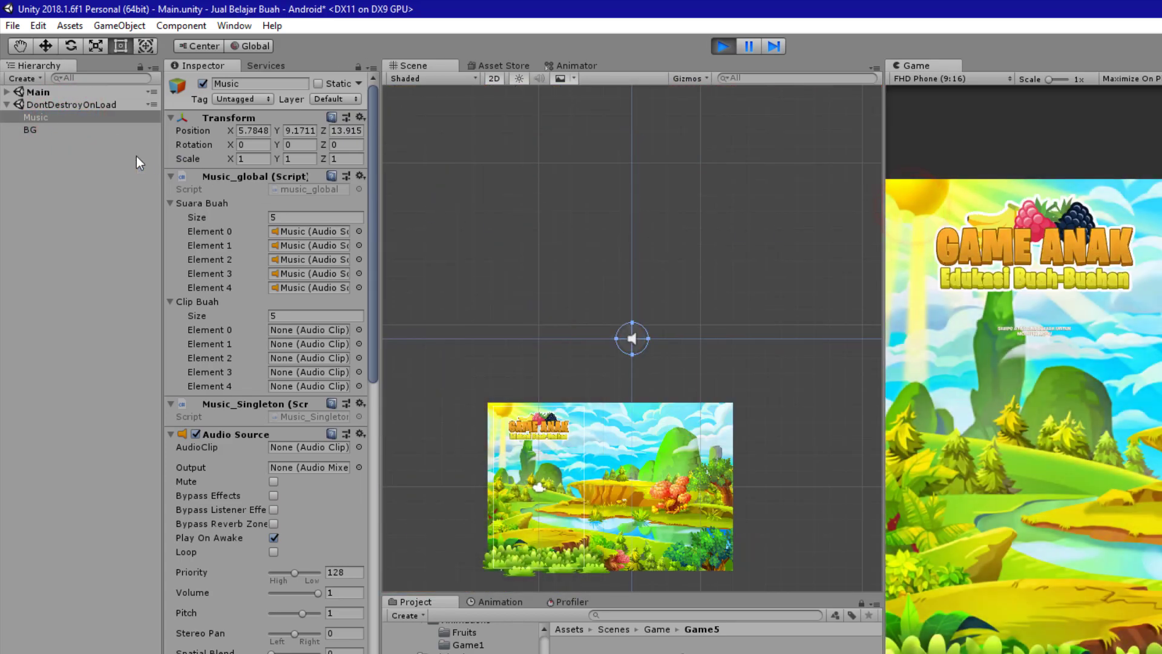
left_click(46, 119)
left_click(936, 424)
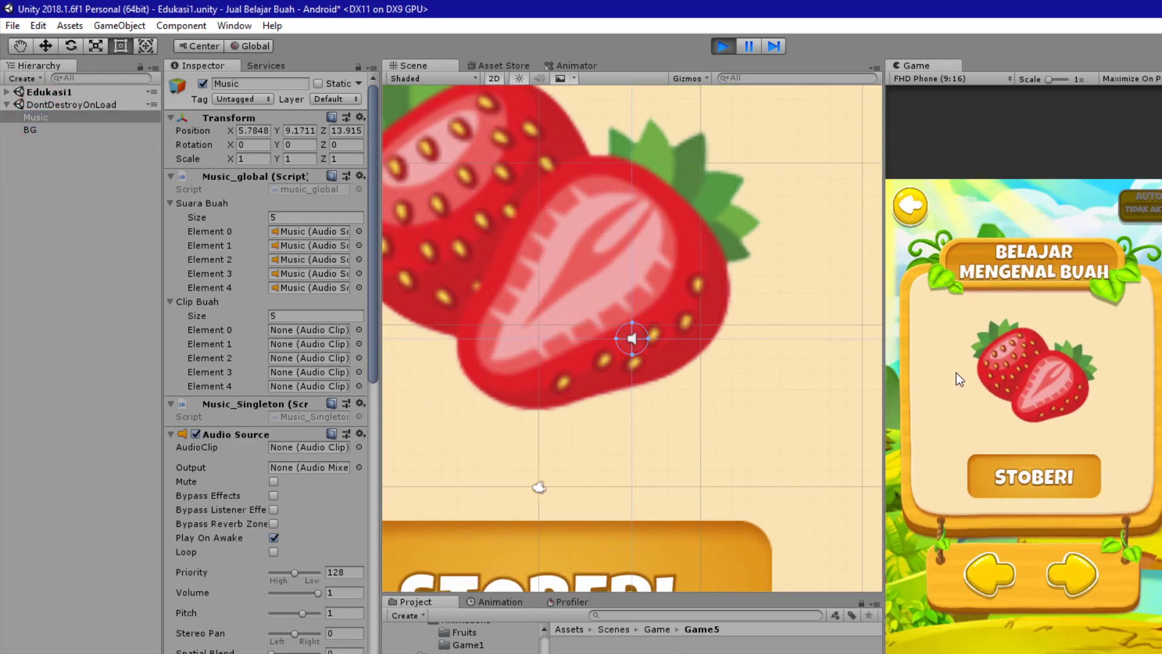
left_click(908, 212)
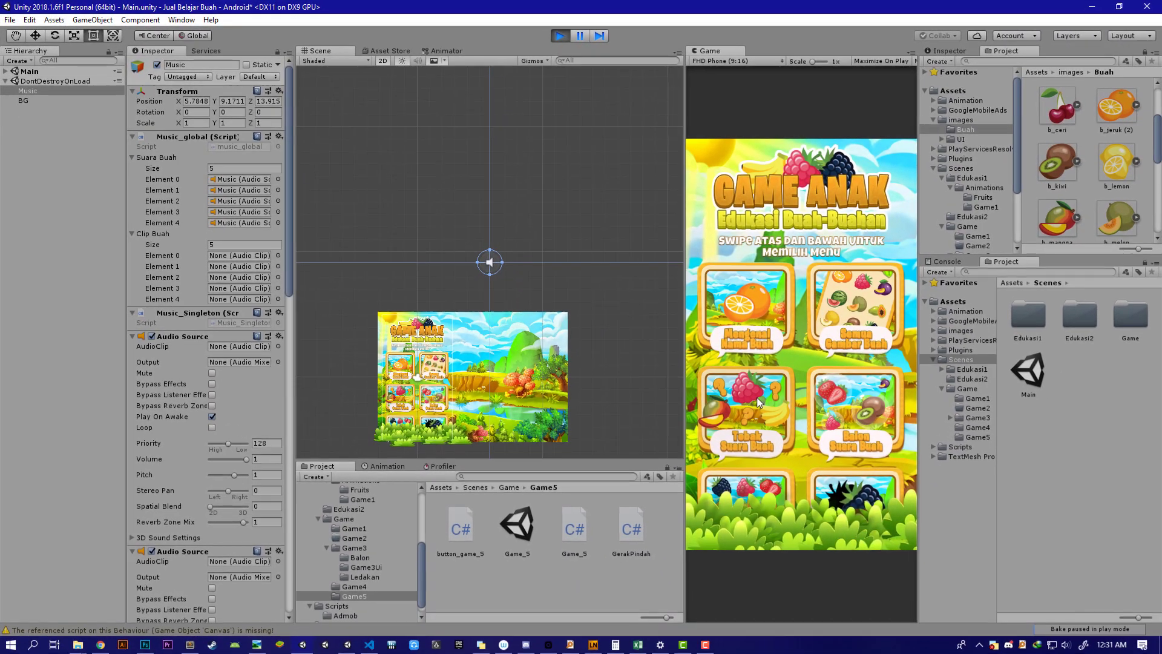
left_click(757, 397)
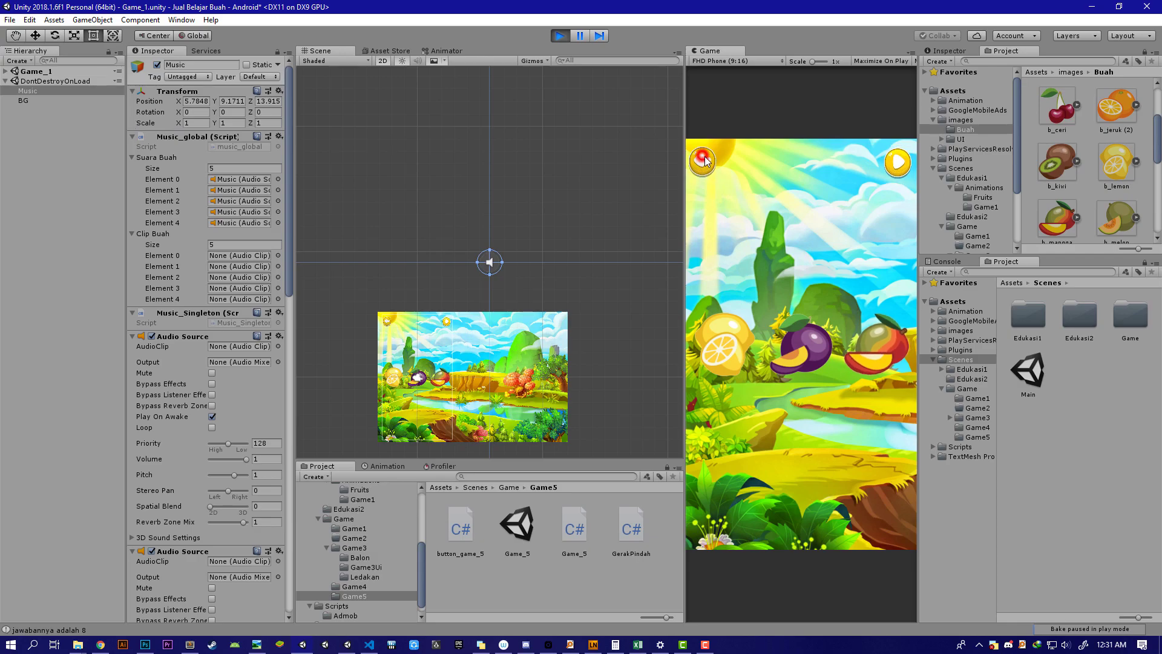
Go back from Game_1 to the Main menu and stop play mode
left_click(703, 160)
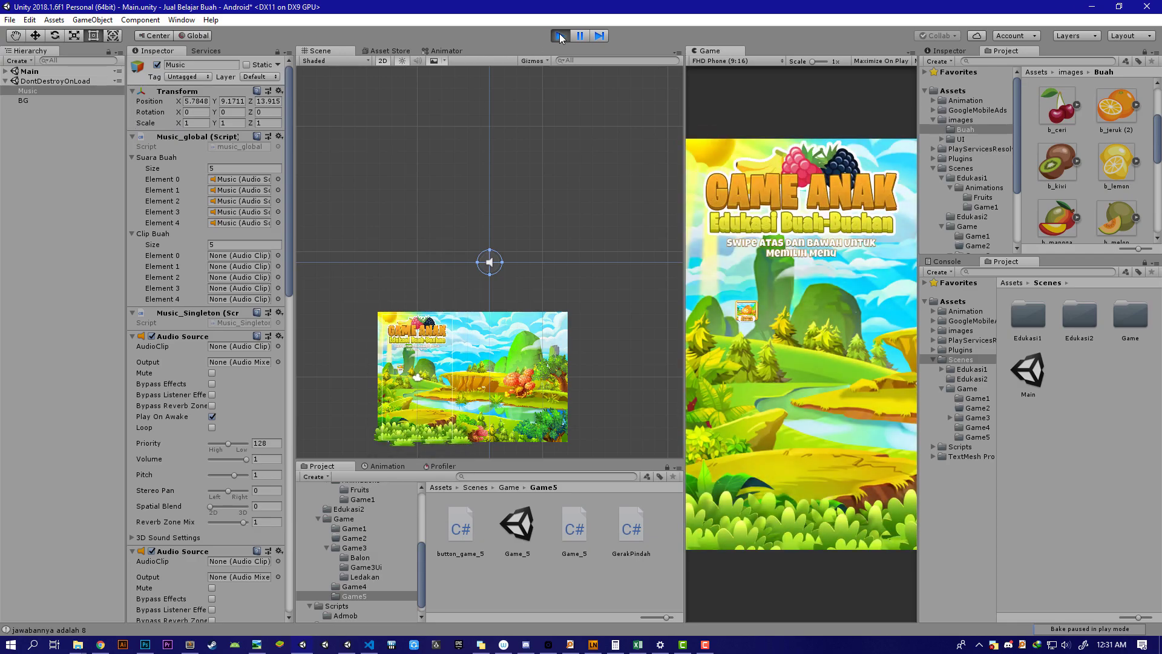
left_click(561, 36)
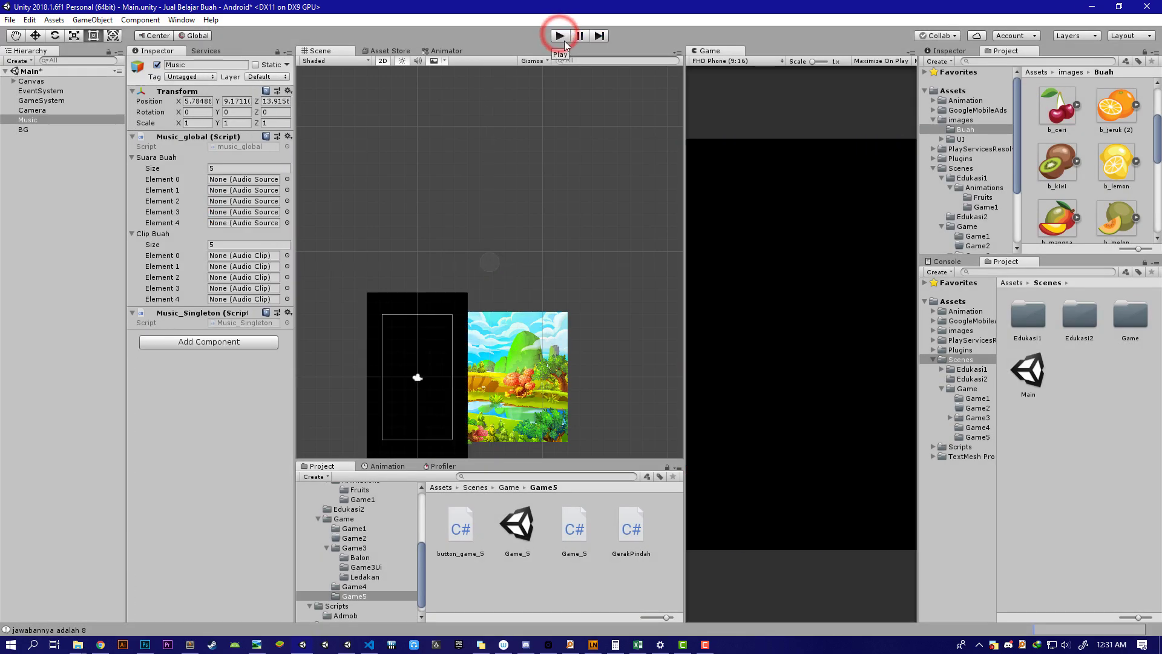
left_click(704, 646)
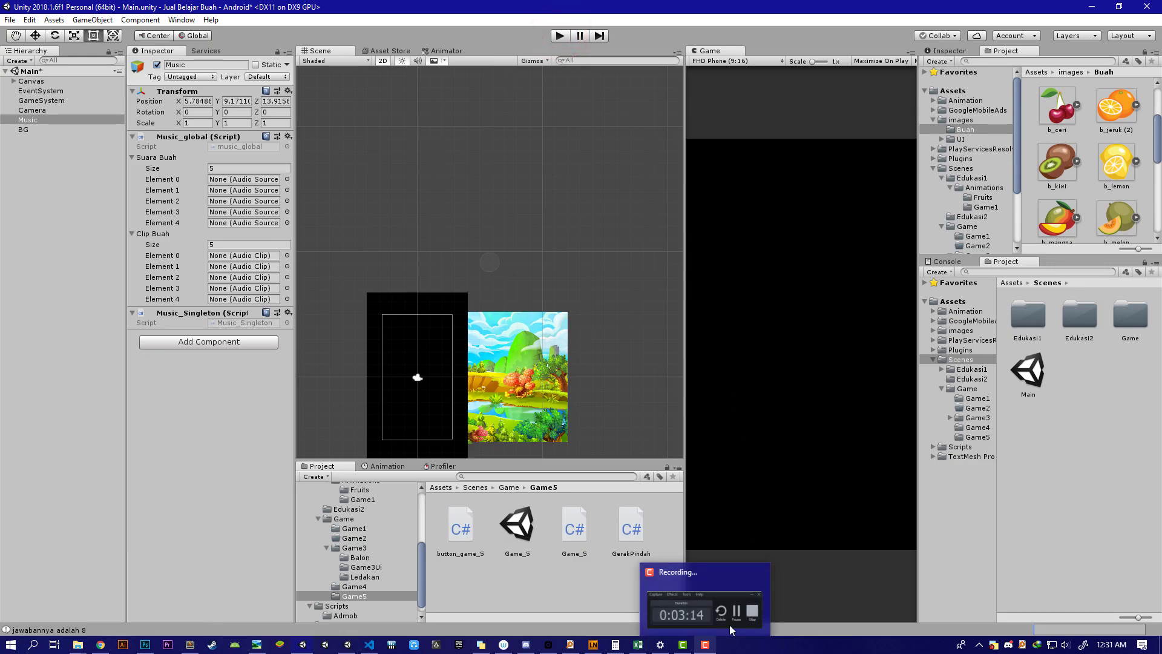